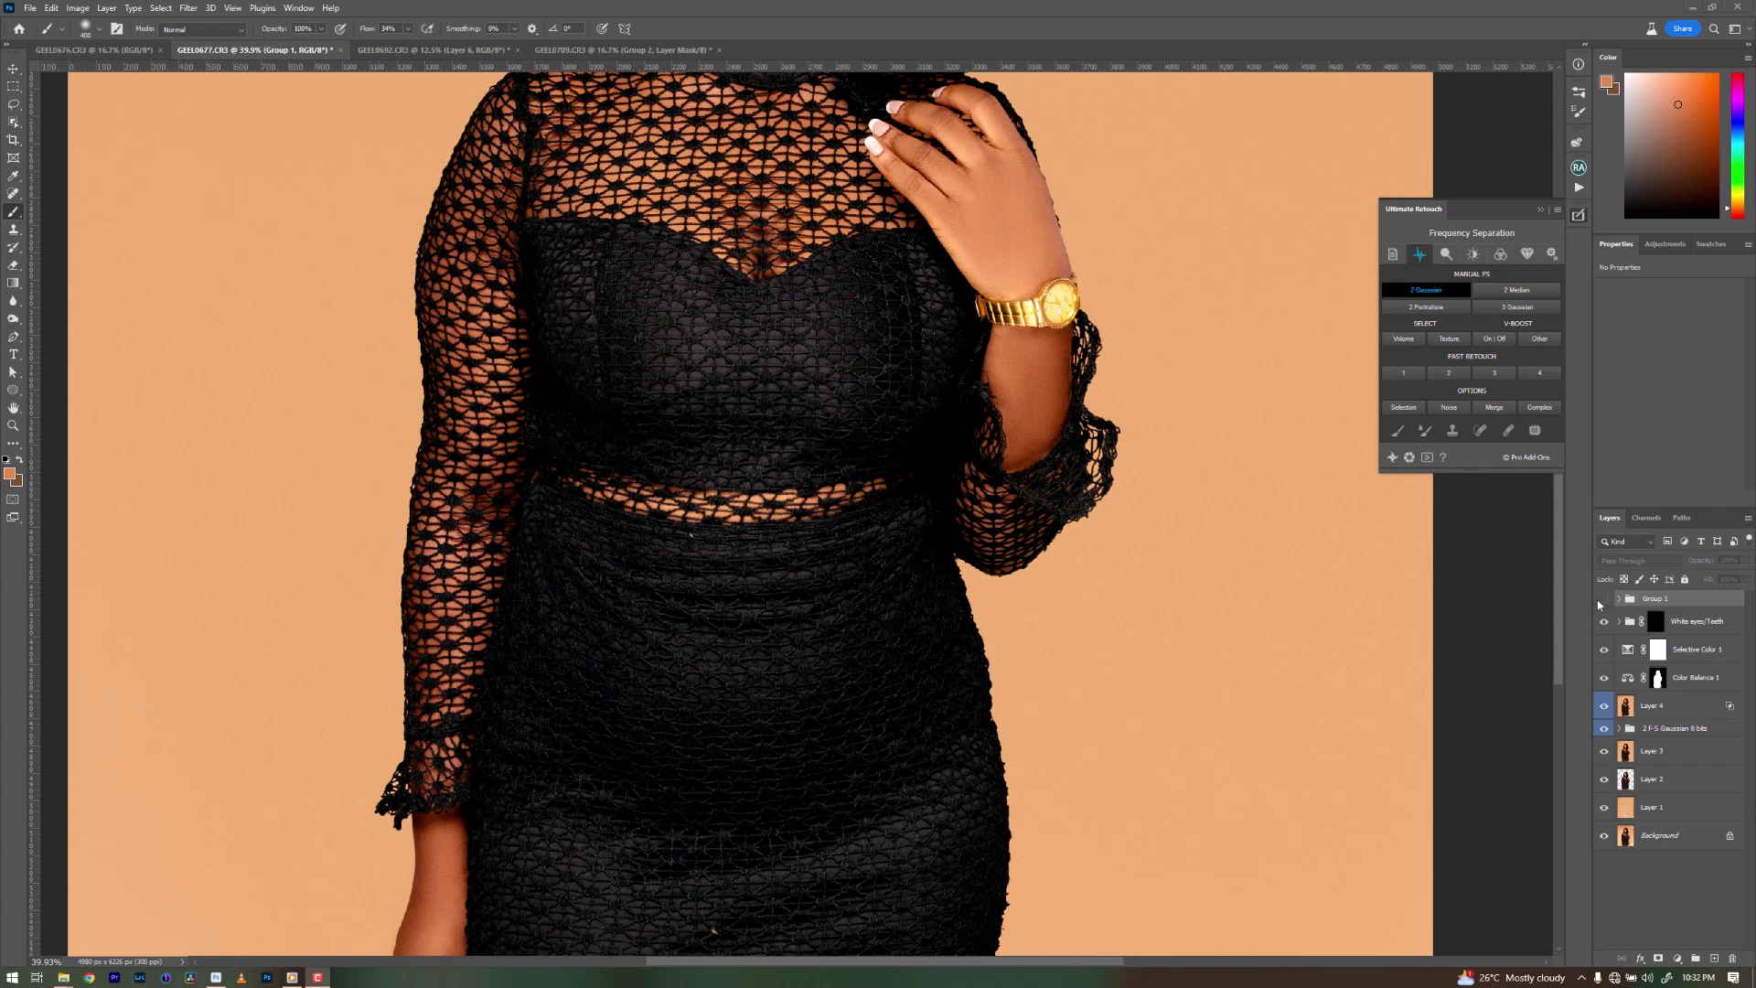
Toggle Group 1's visibility several times to compare the retouch before and after.
left_click(1599, 604)
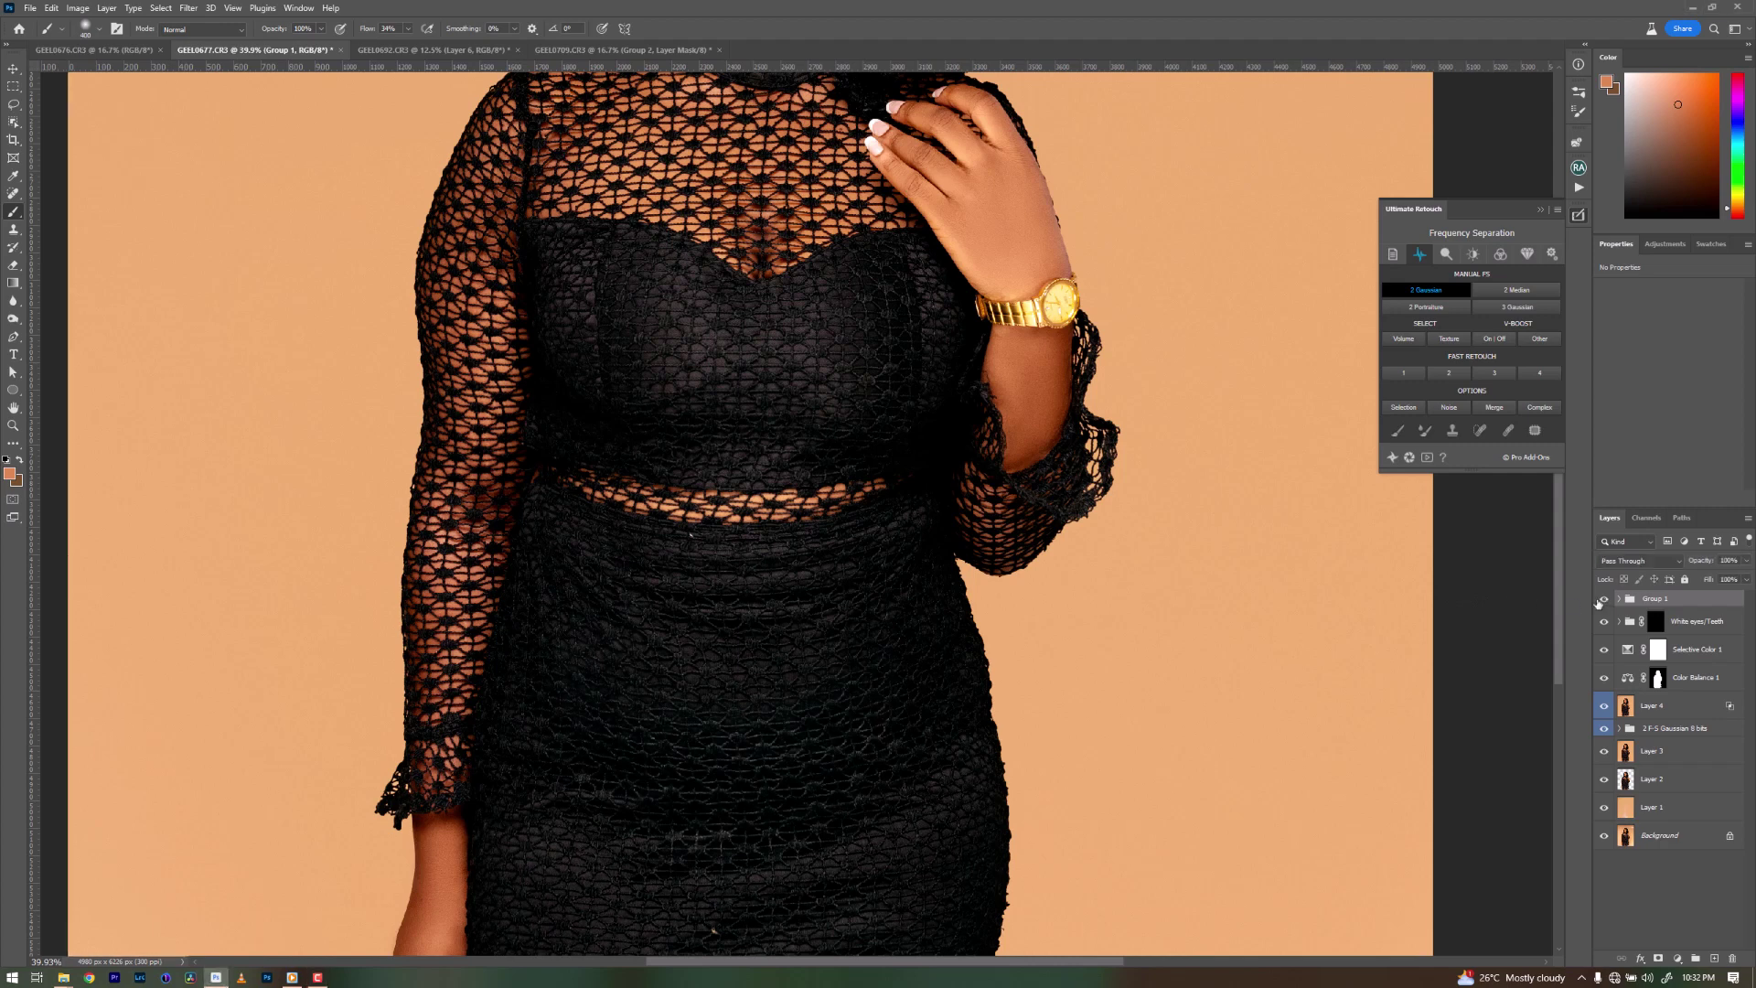
left_click(1601, 600)
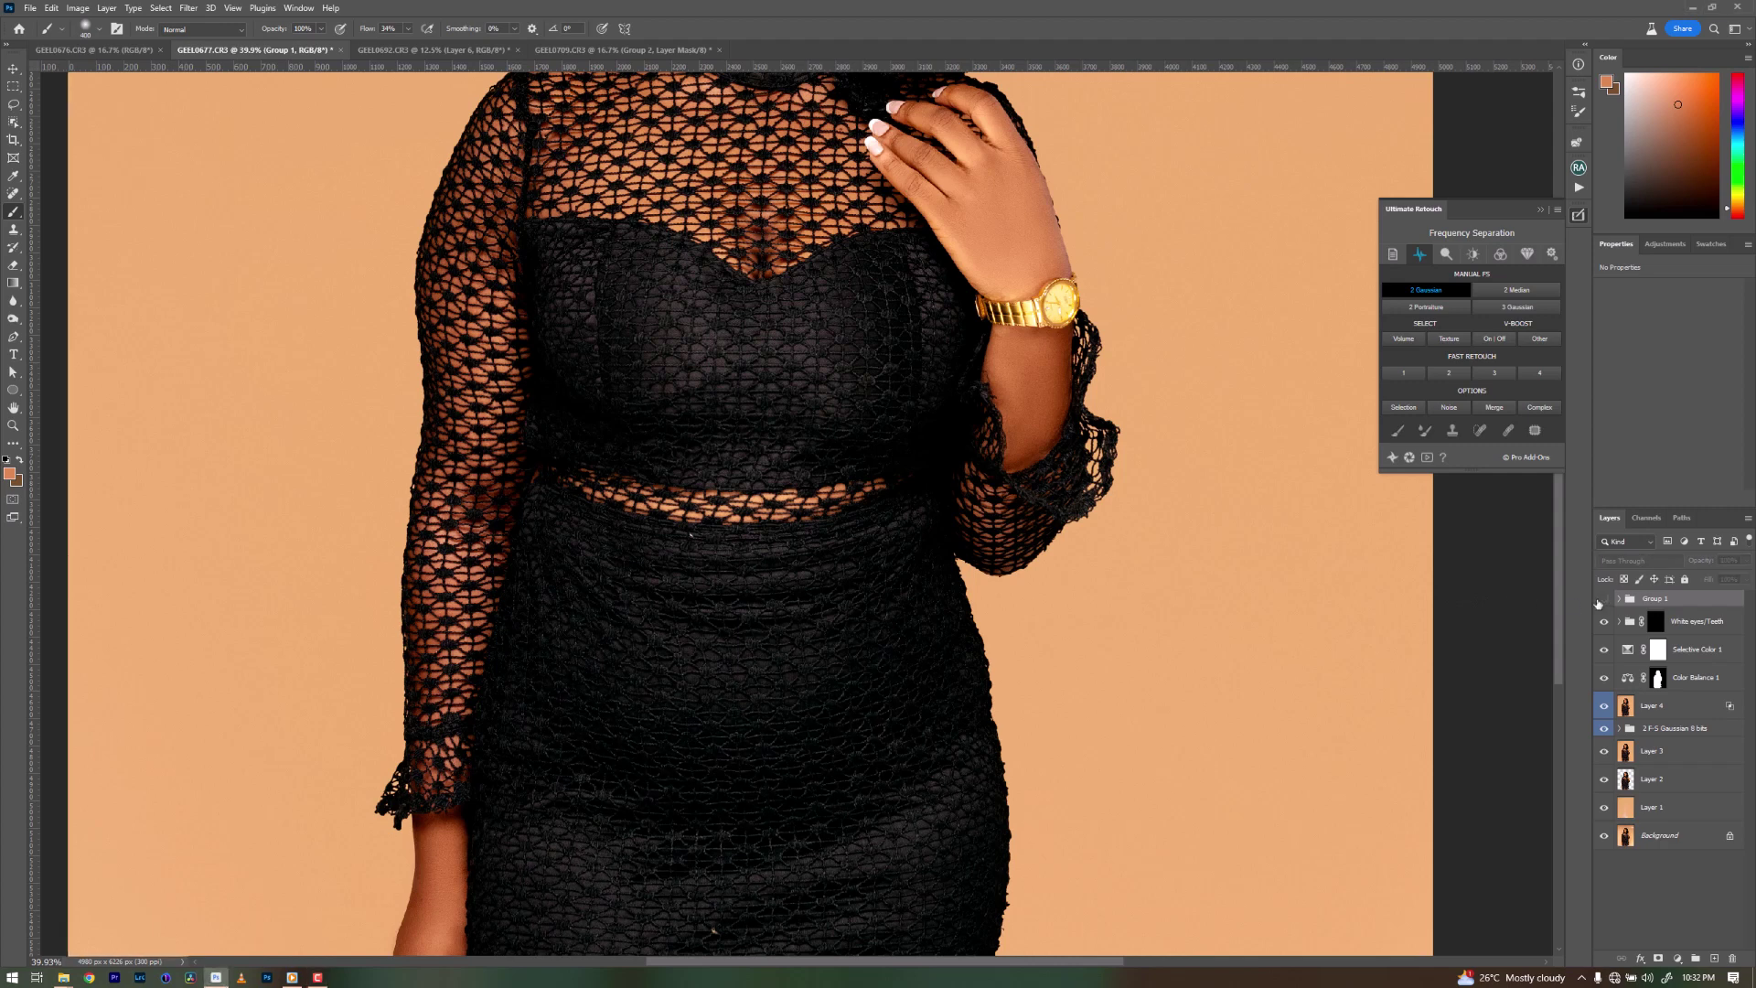
left_click(1601, 600)
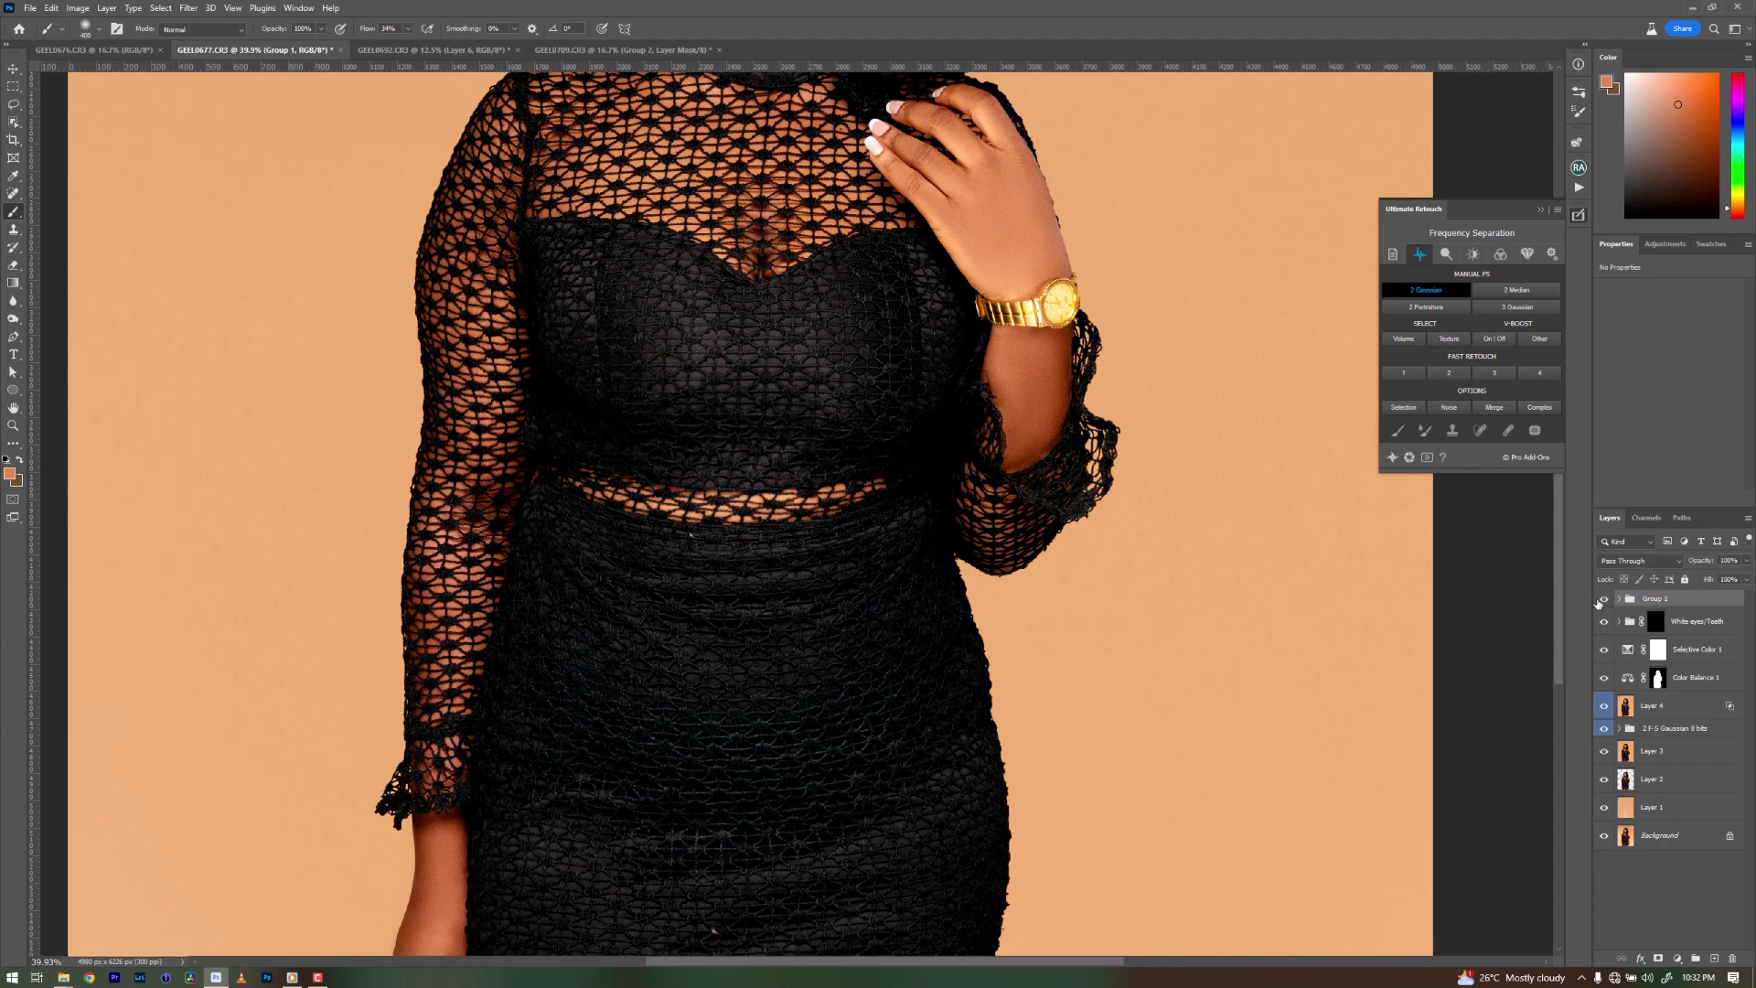
left_click(1601, 600)
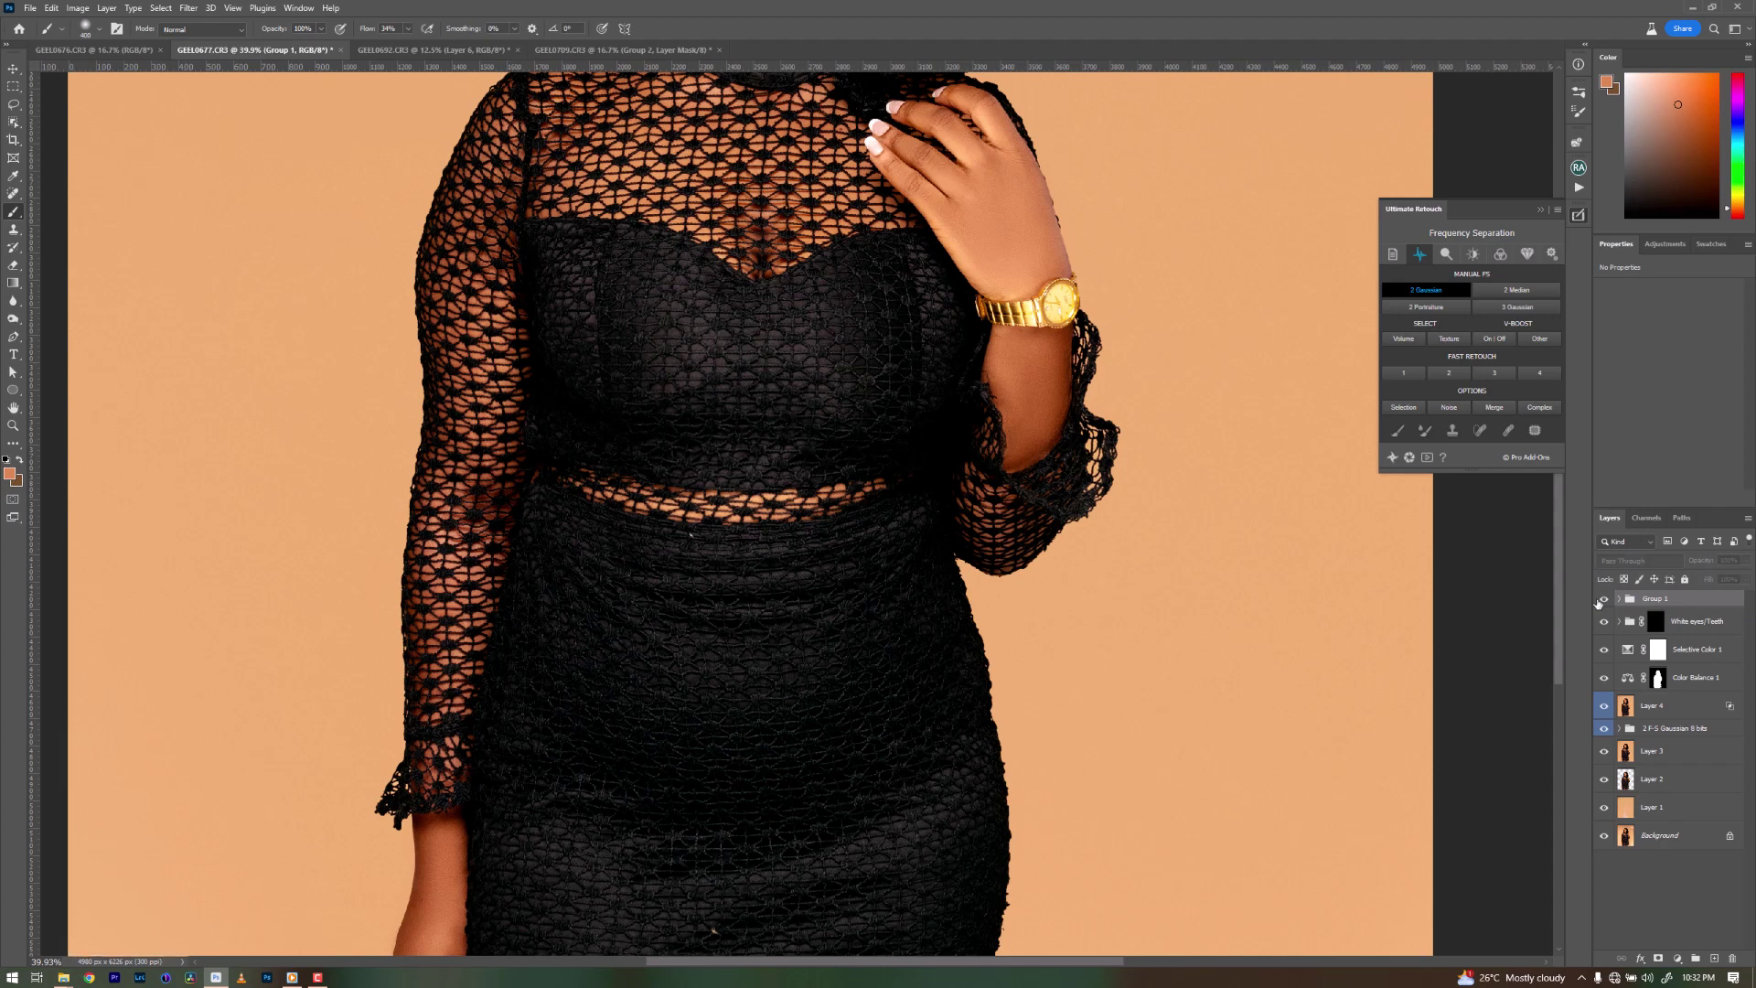
left_click(1601, 600)
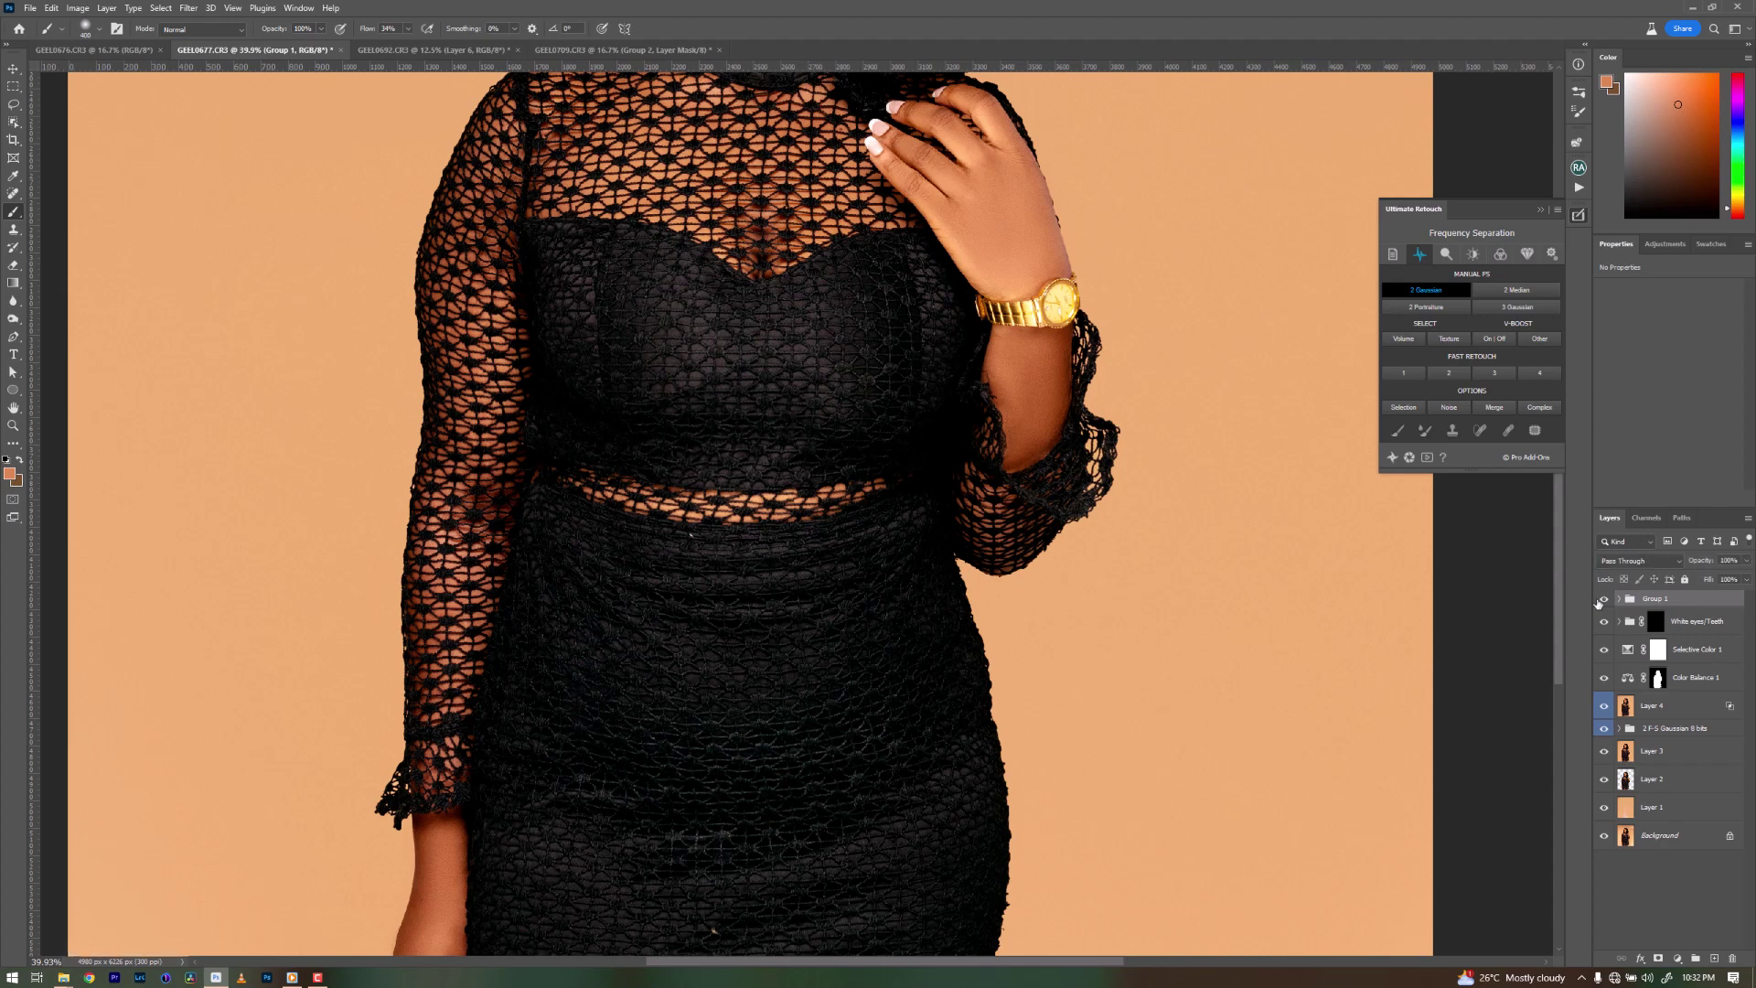
left_click(1601, 600)
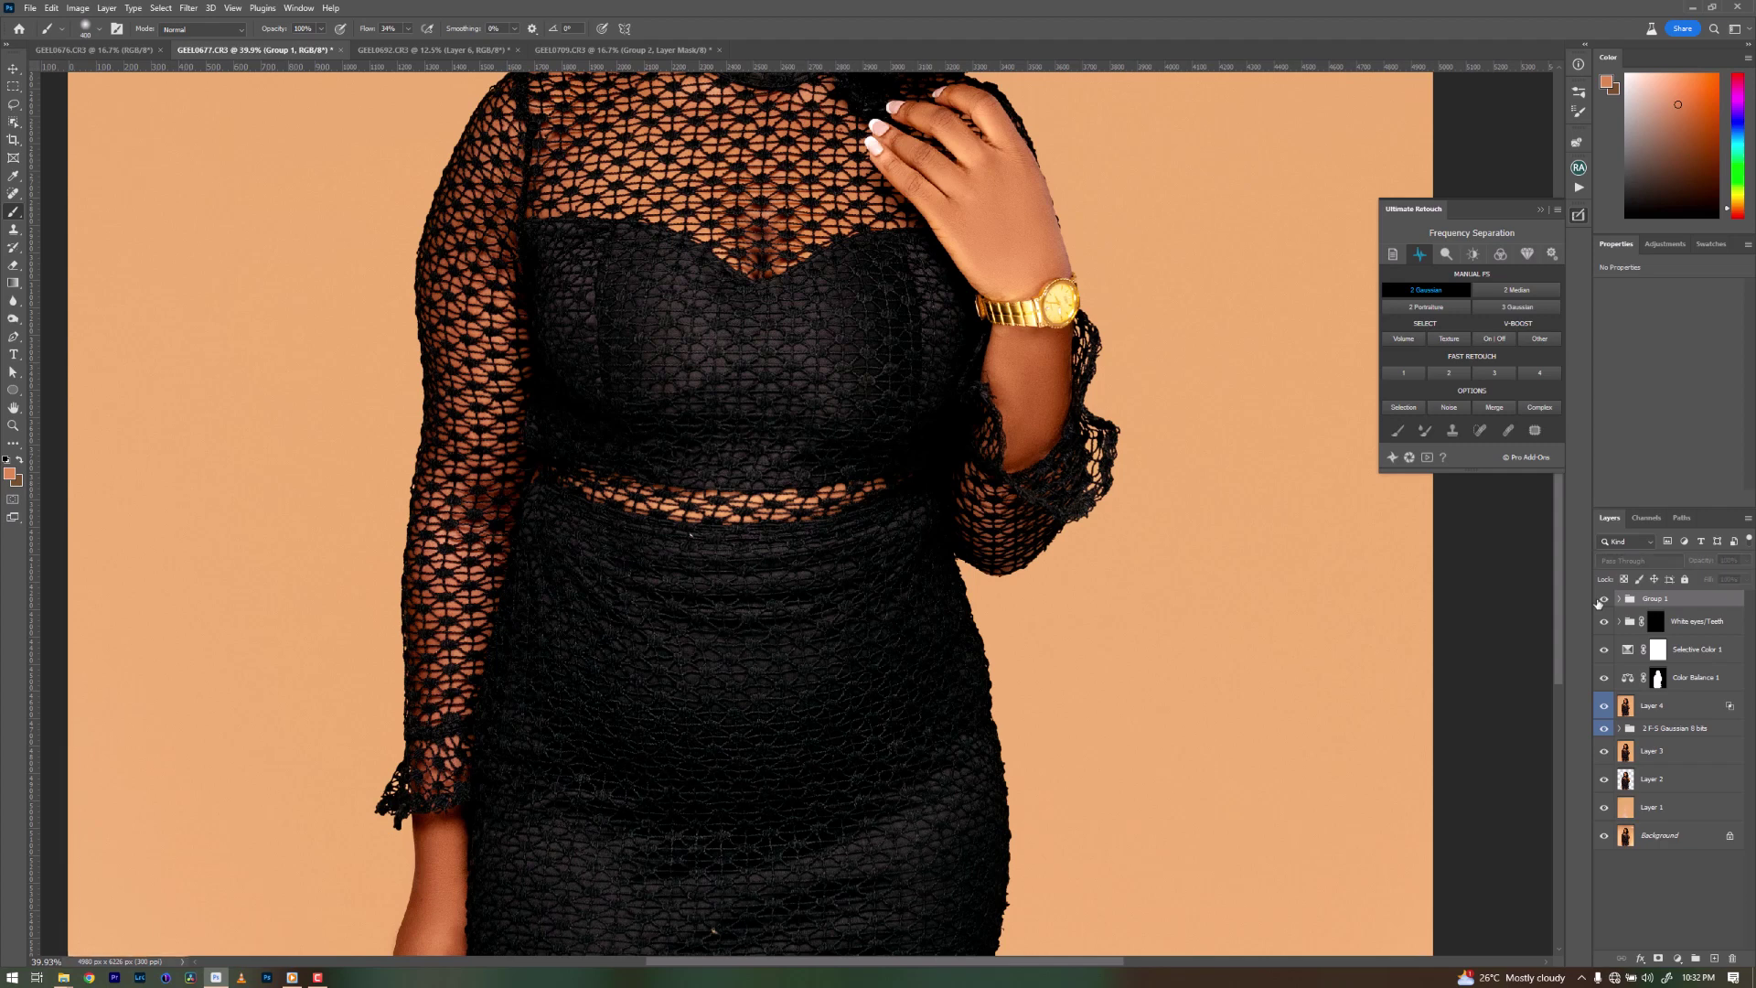
left_click(1602, 600)
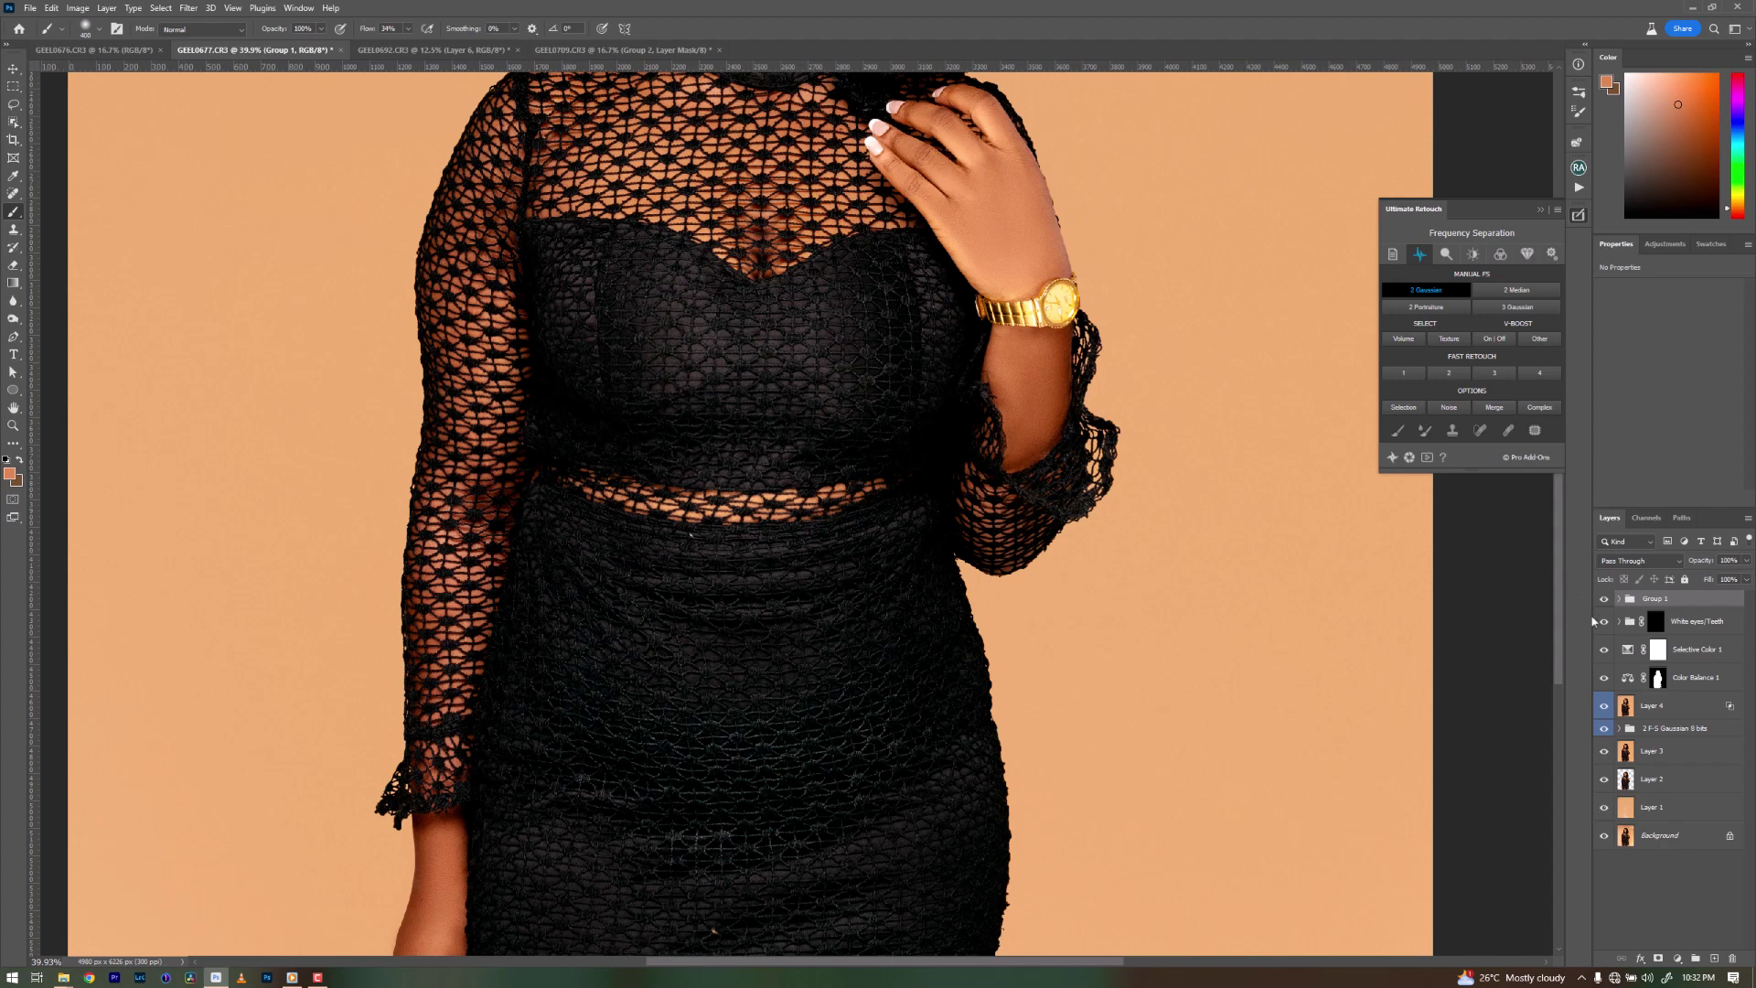
Hide Group 1, move it above Layer 1, and run 2 Gaussian separation at 3 pixels.
left_click(1602, 599)
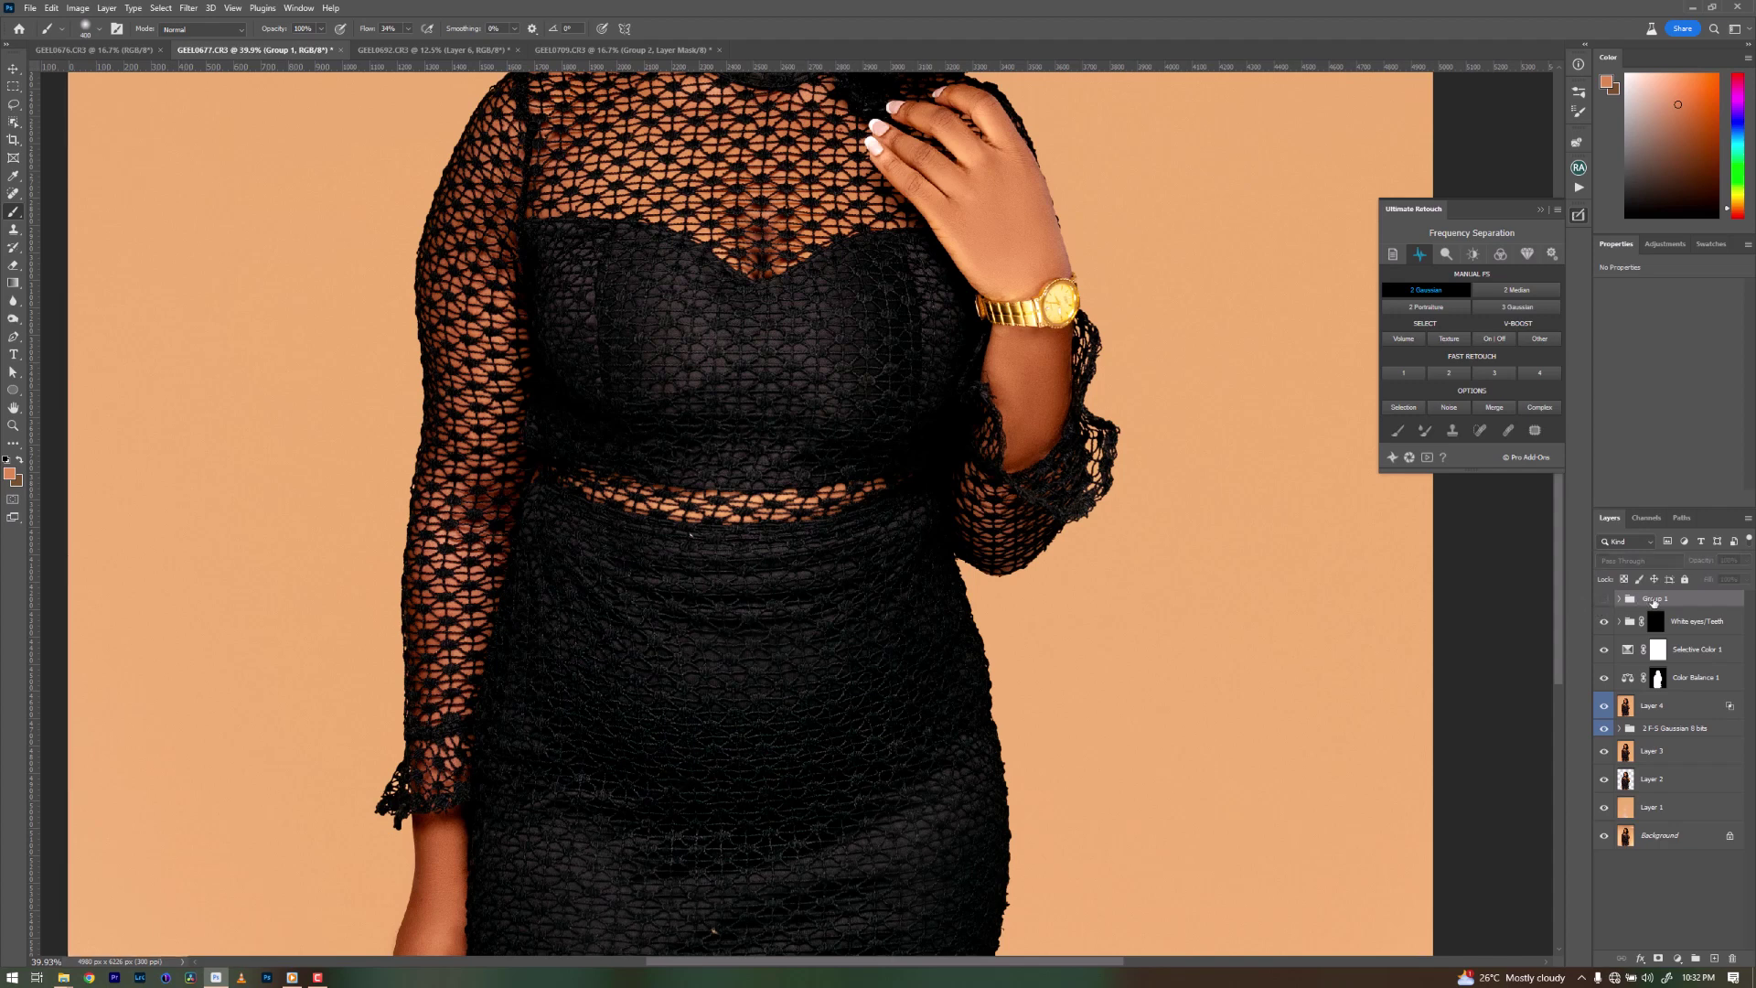
left_click_drag(1672, 601, 1666, 792)
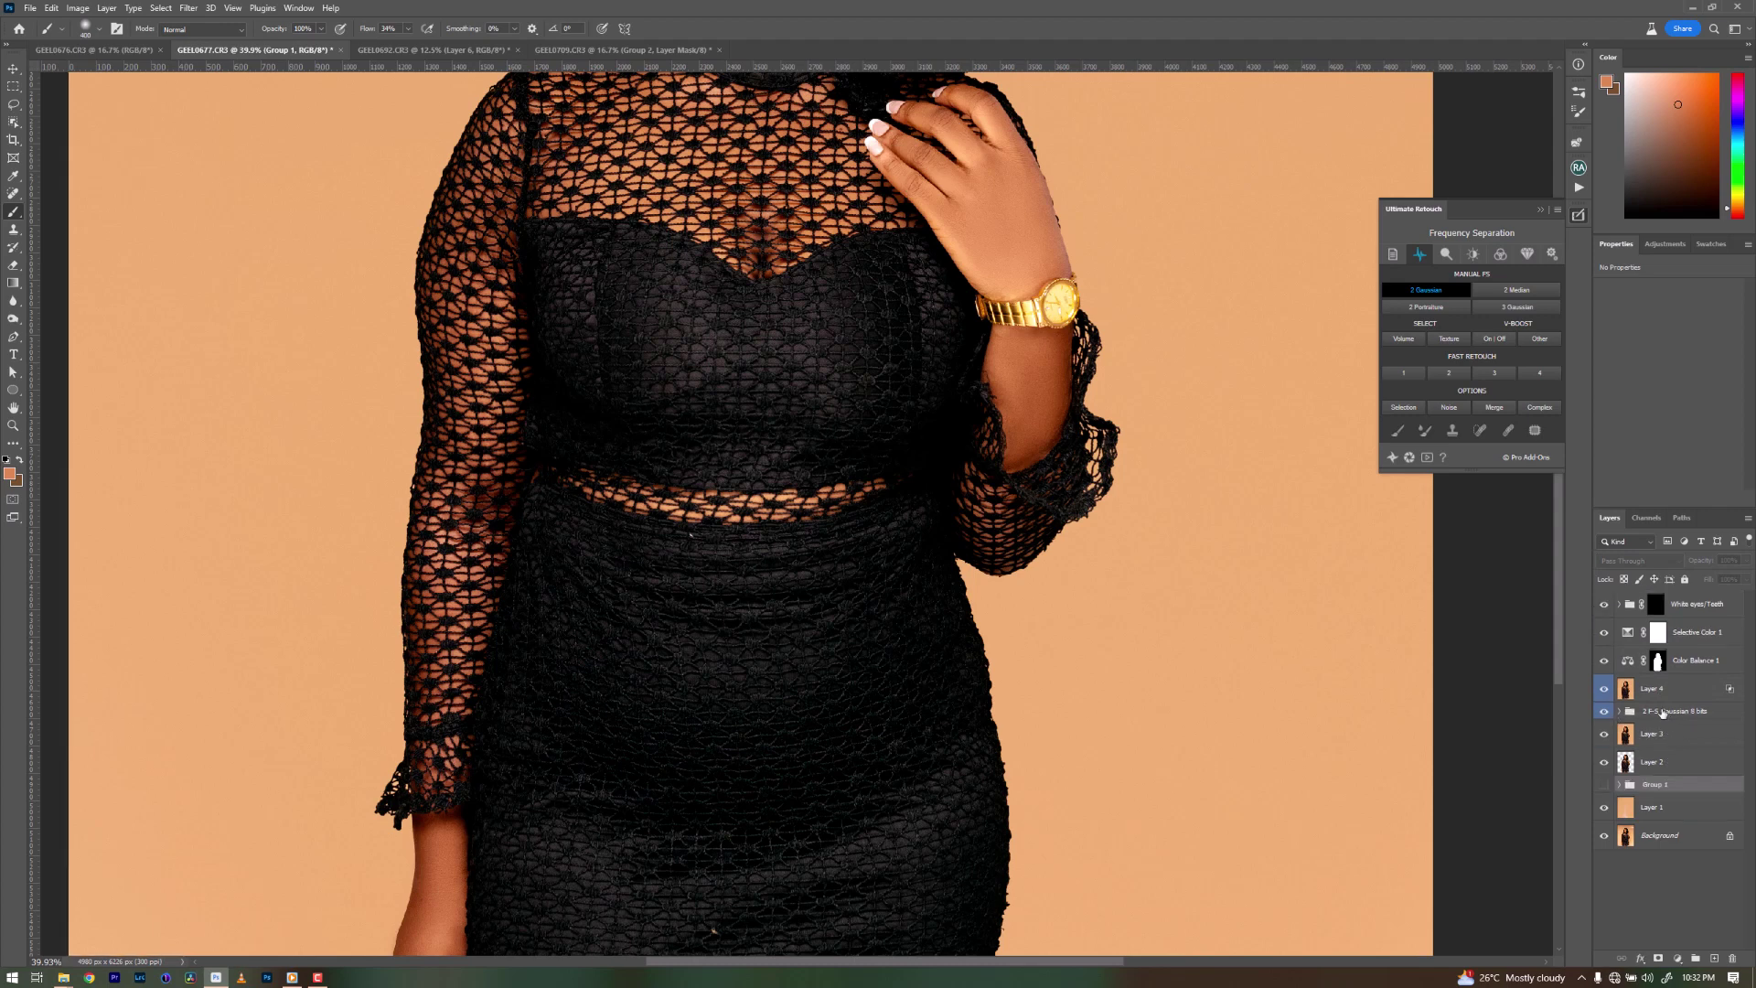
left_click(1425, 290)
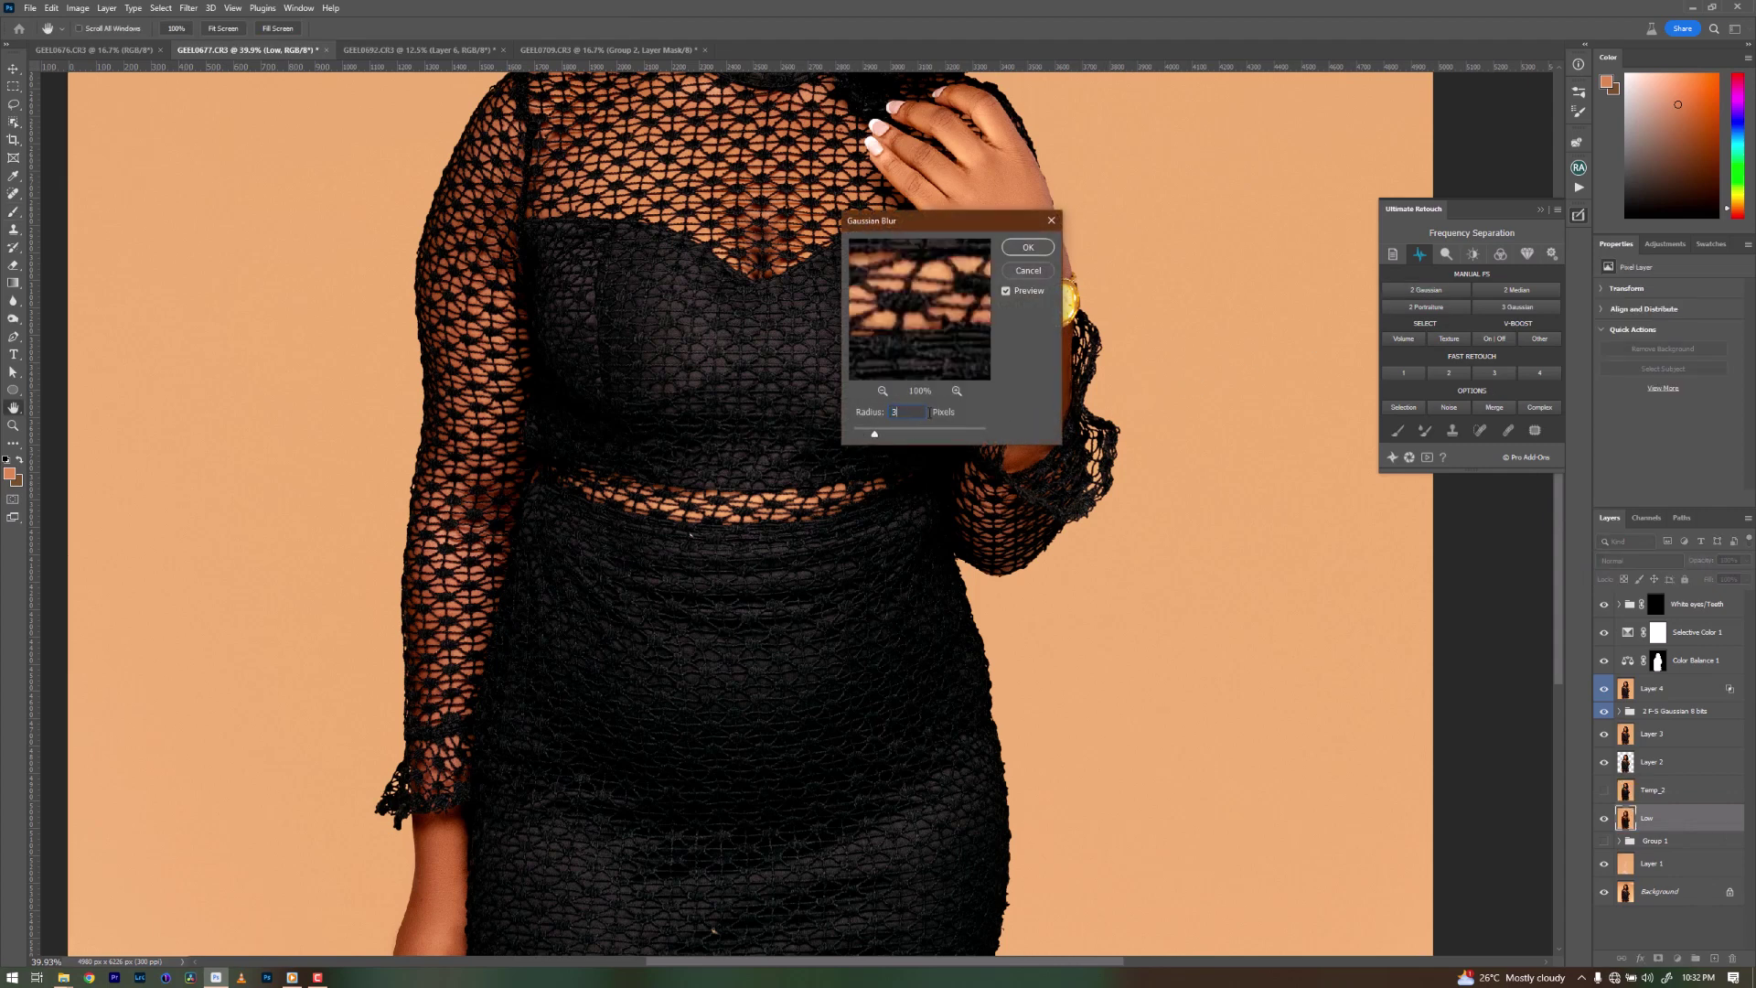
left_click(1026, 248)
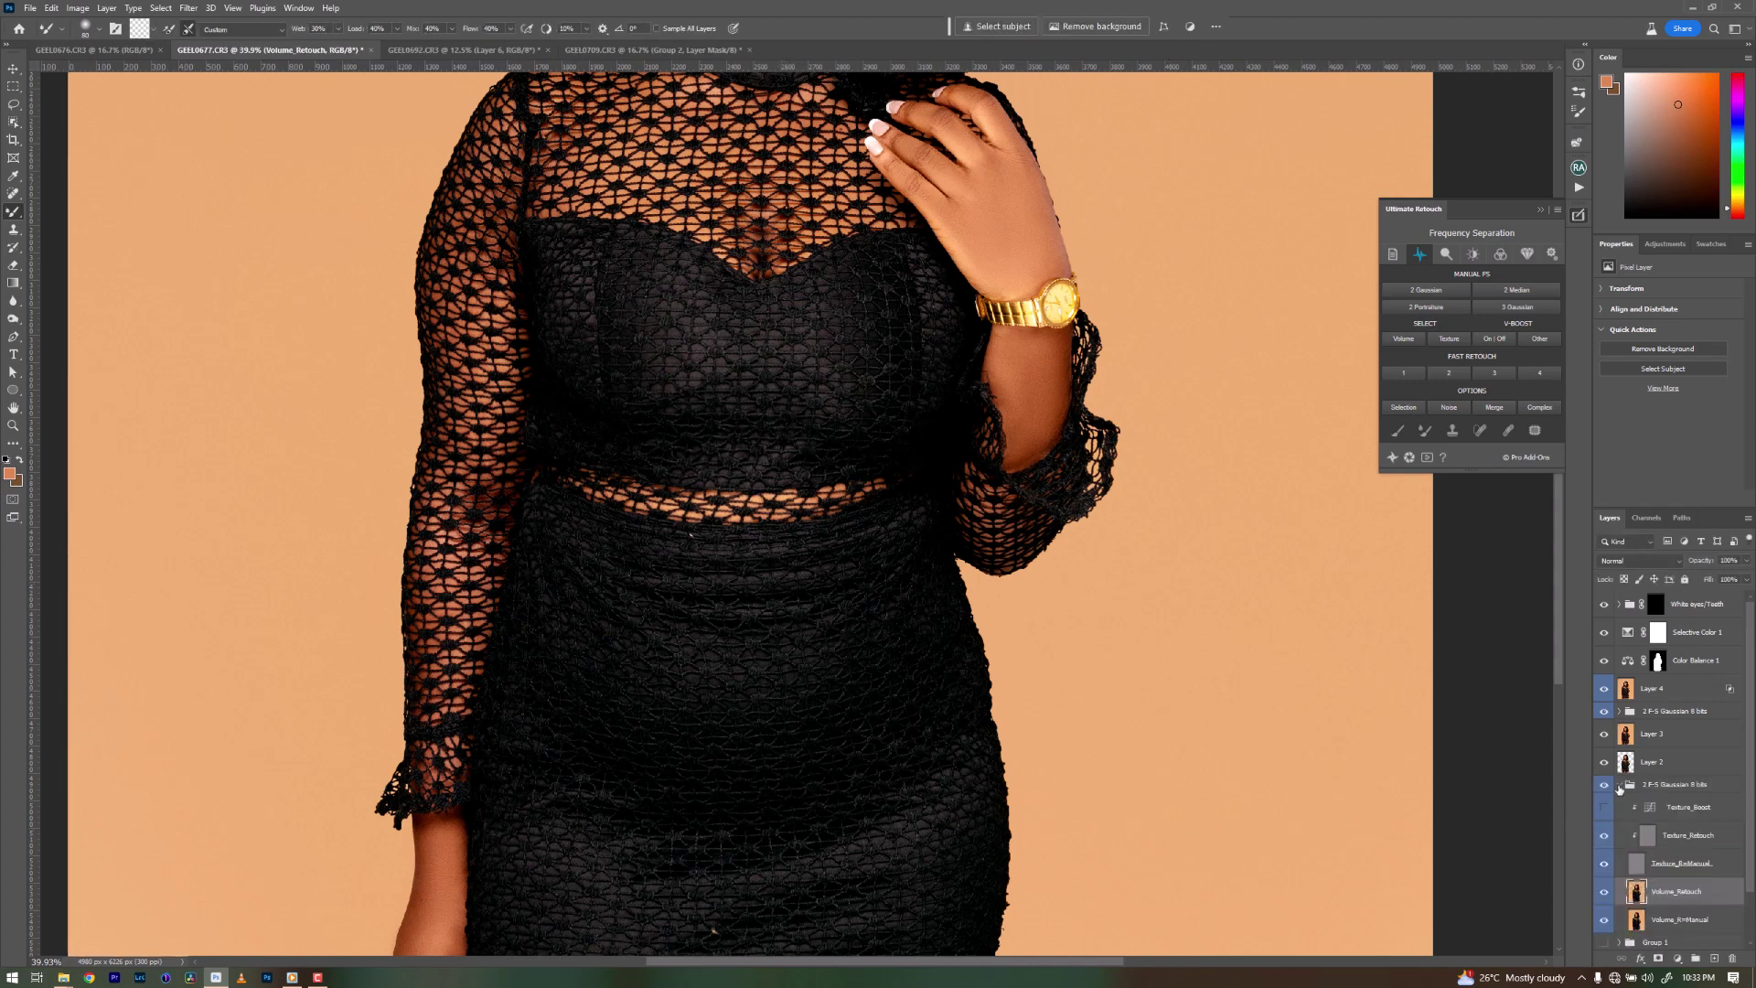
Delete the 2 F-S Gaussian 8 bits group and rerun 2 Gaussian above White eyes/Teeth at radius 3.
left_click(1619, 786)
left_click_drag(1644, 788, 1732, 958)
left_click(1726, 604)
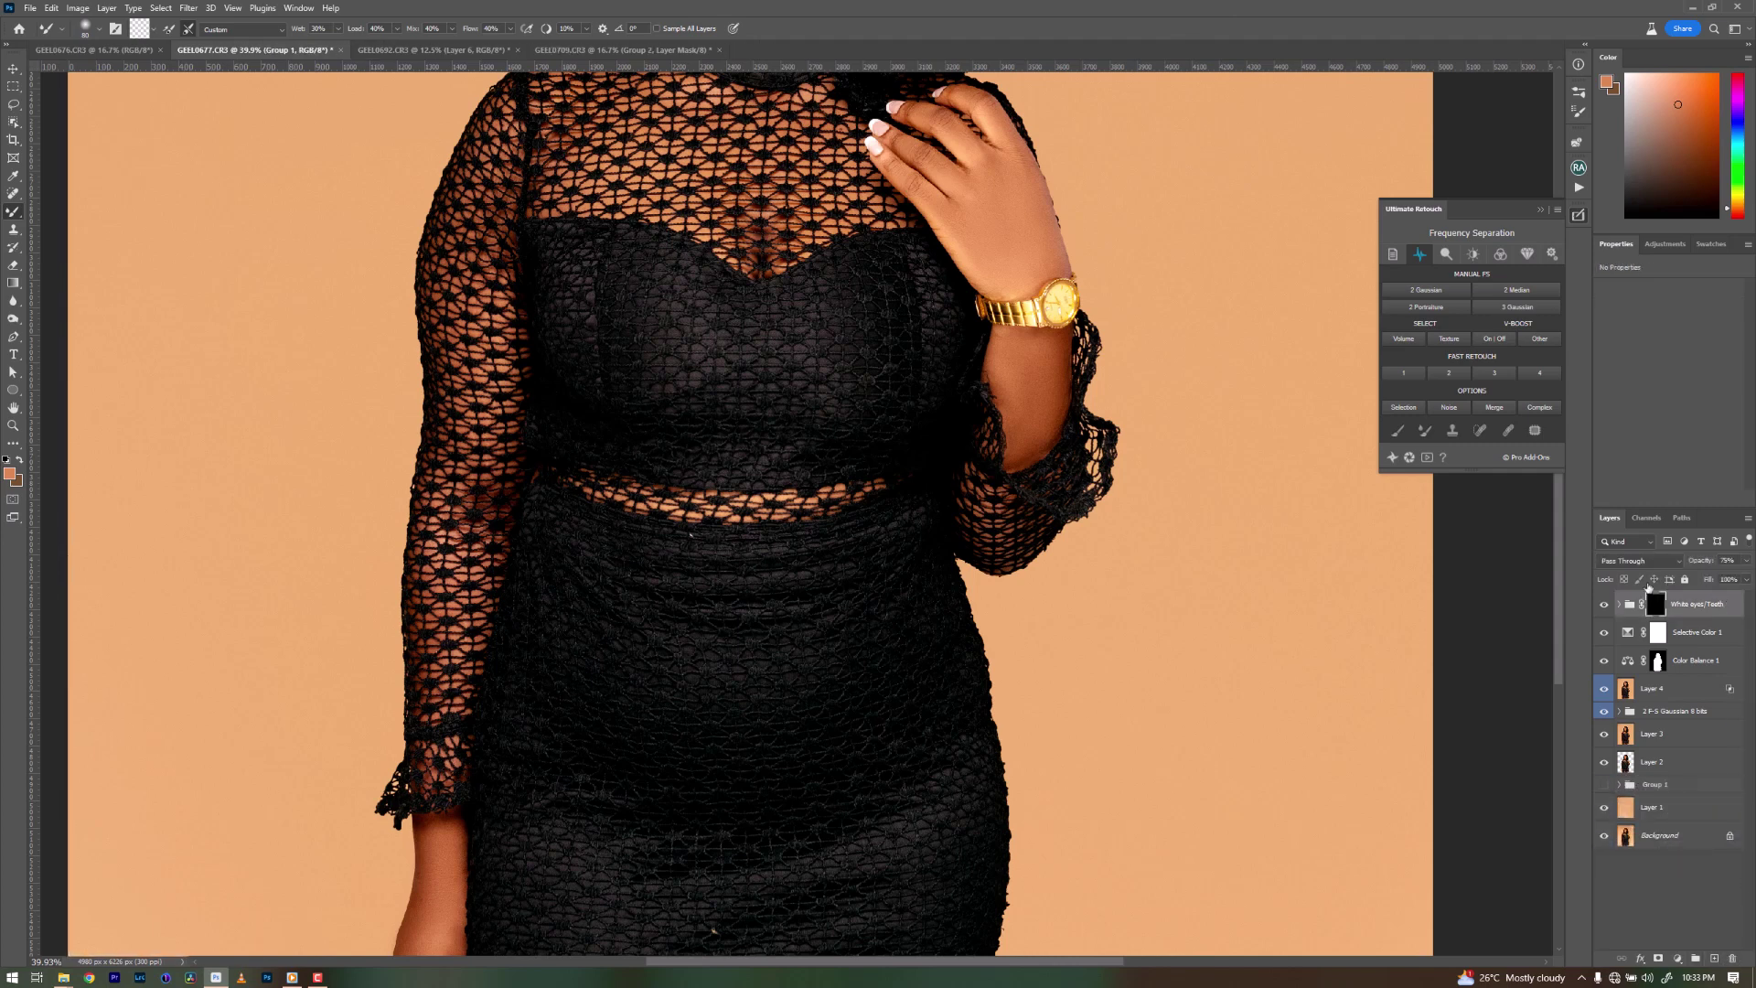
left_click(1453, 295)
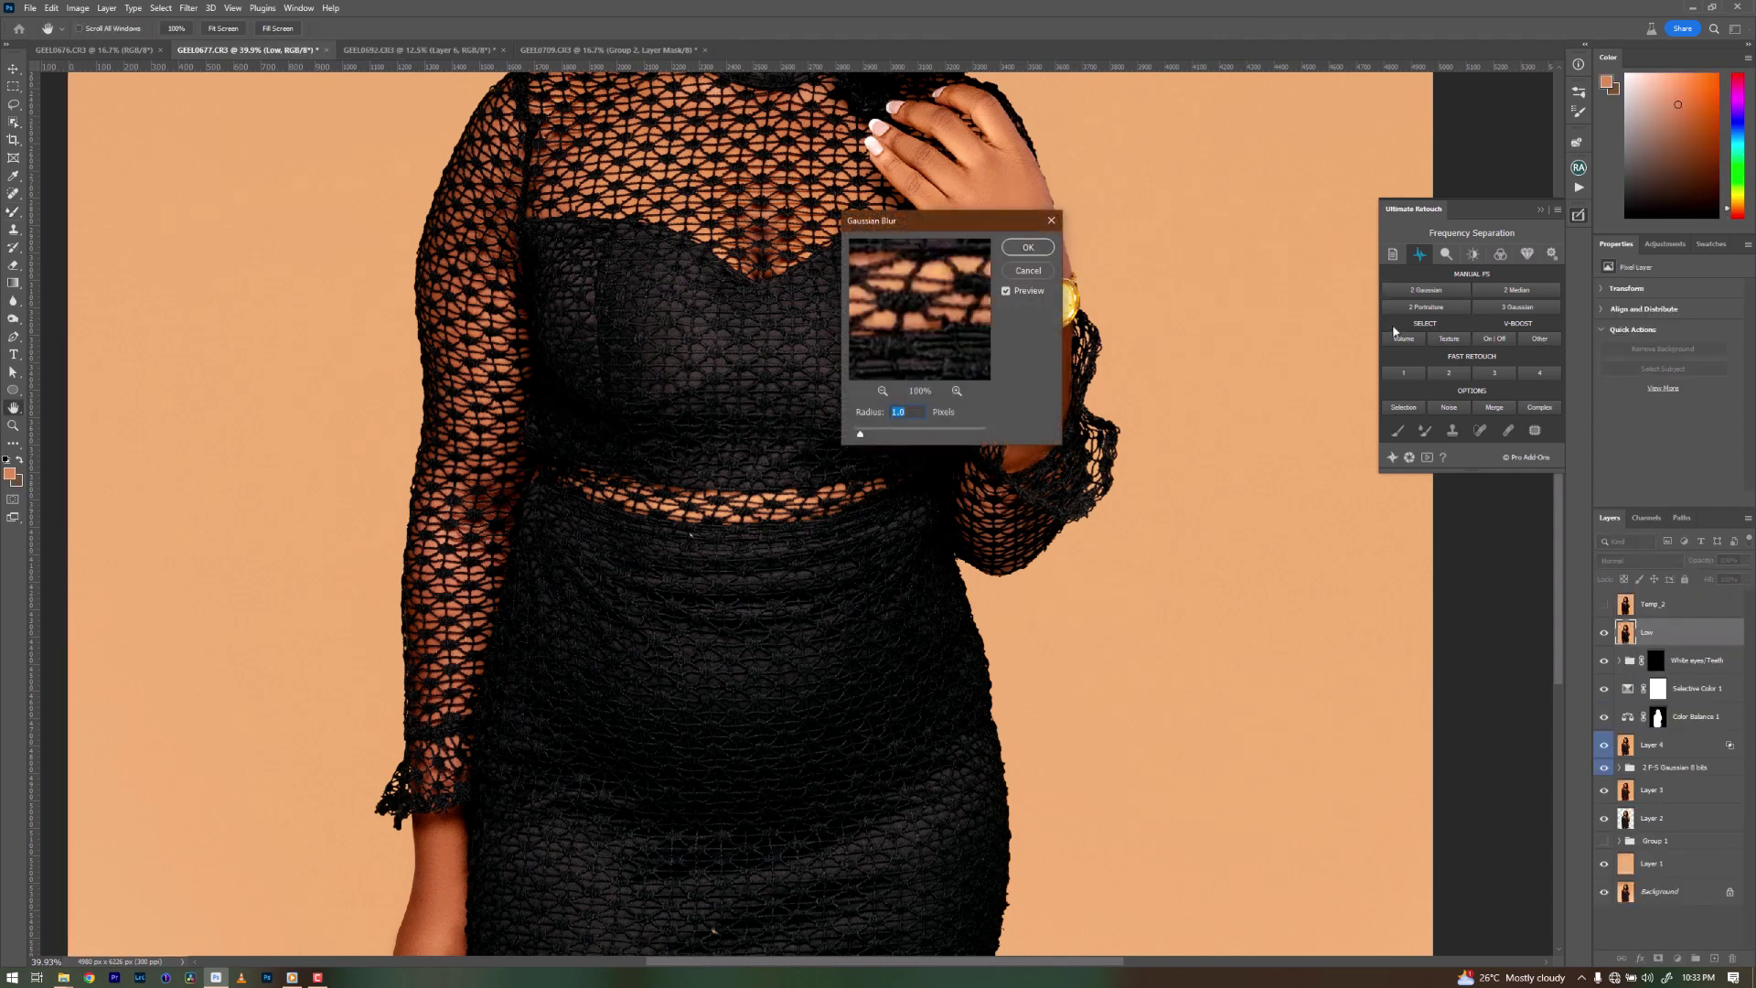
type("3")
key("Return")
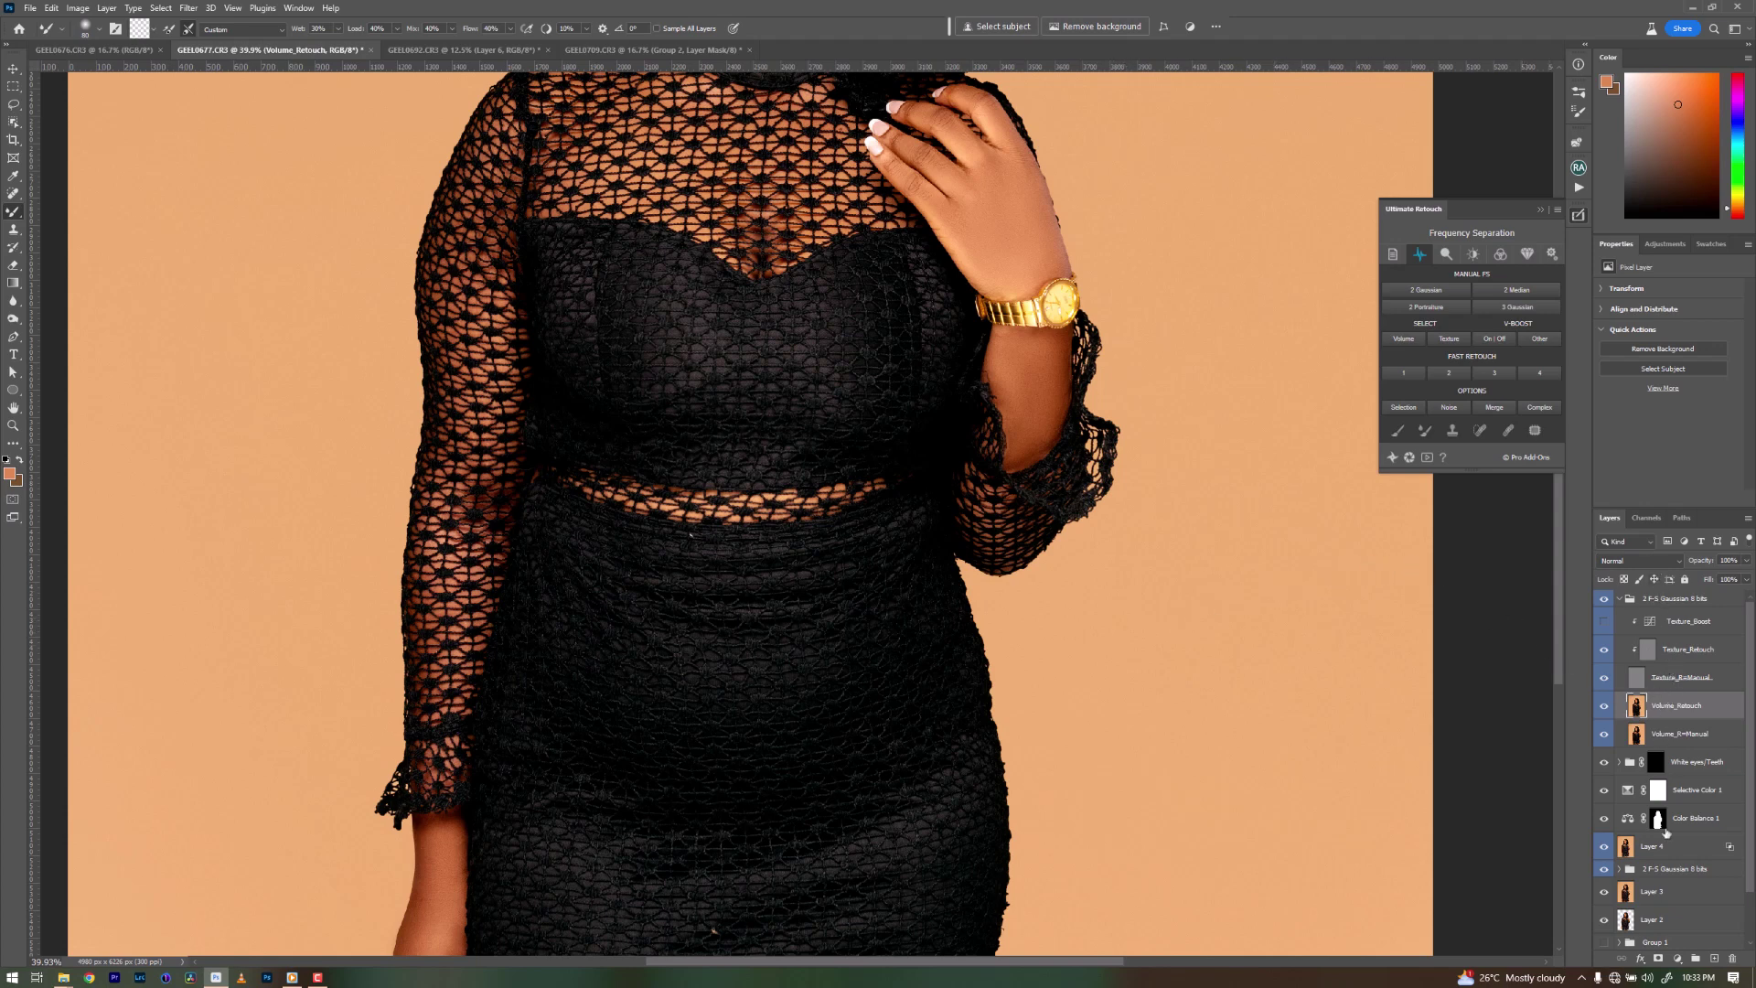
Add an empty Layer 5 above Volume_Retouch with its blend mode set to Color.
left_click(1675, 958)
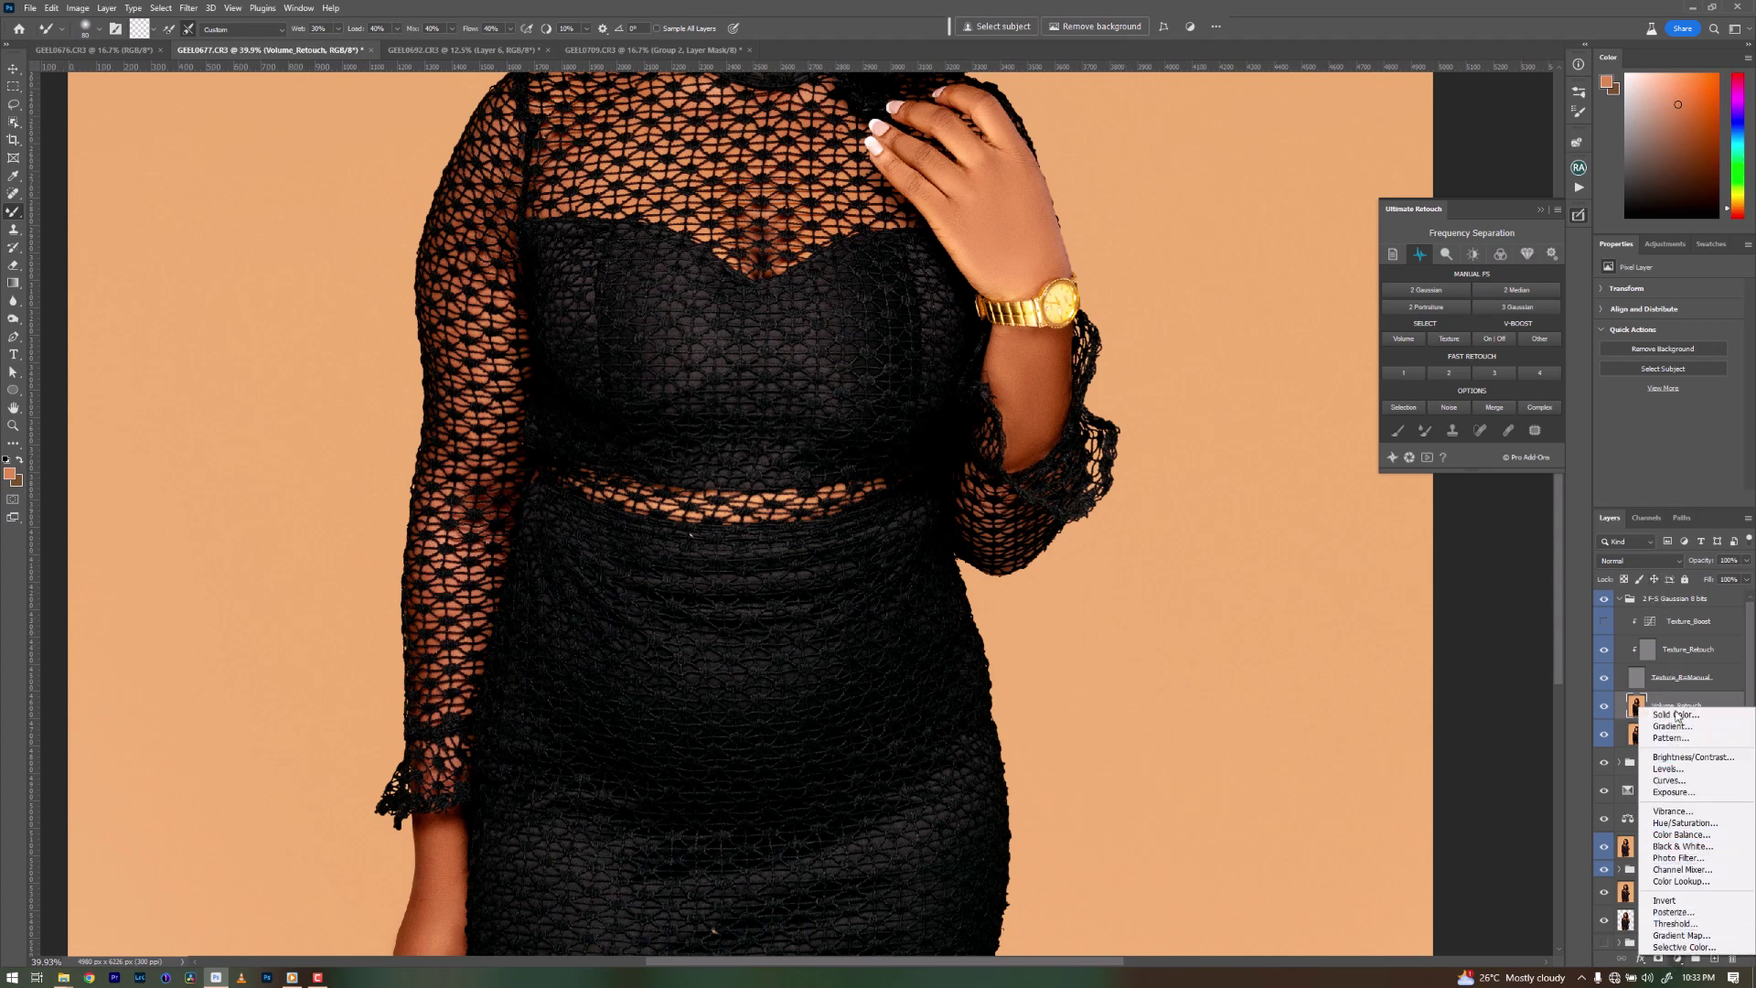
left_click(1719, 706)
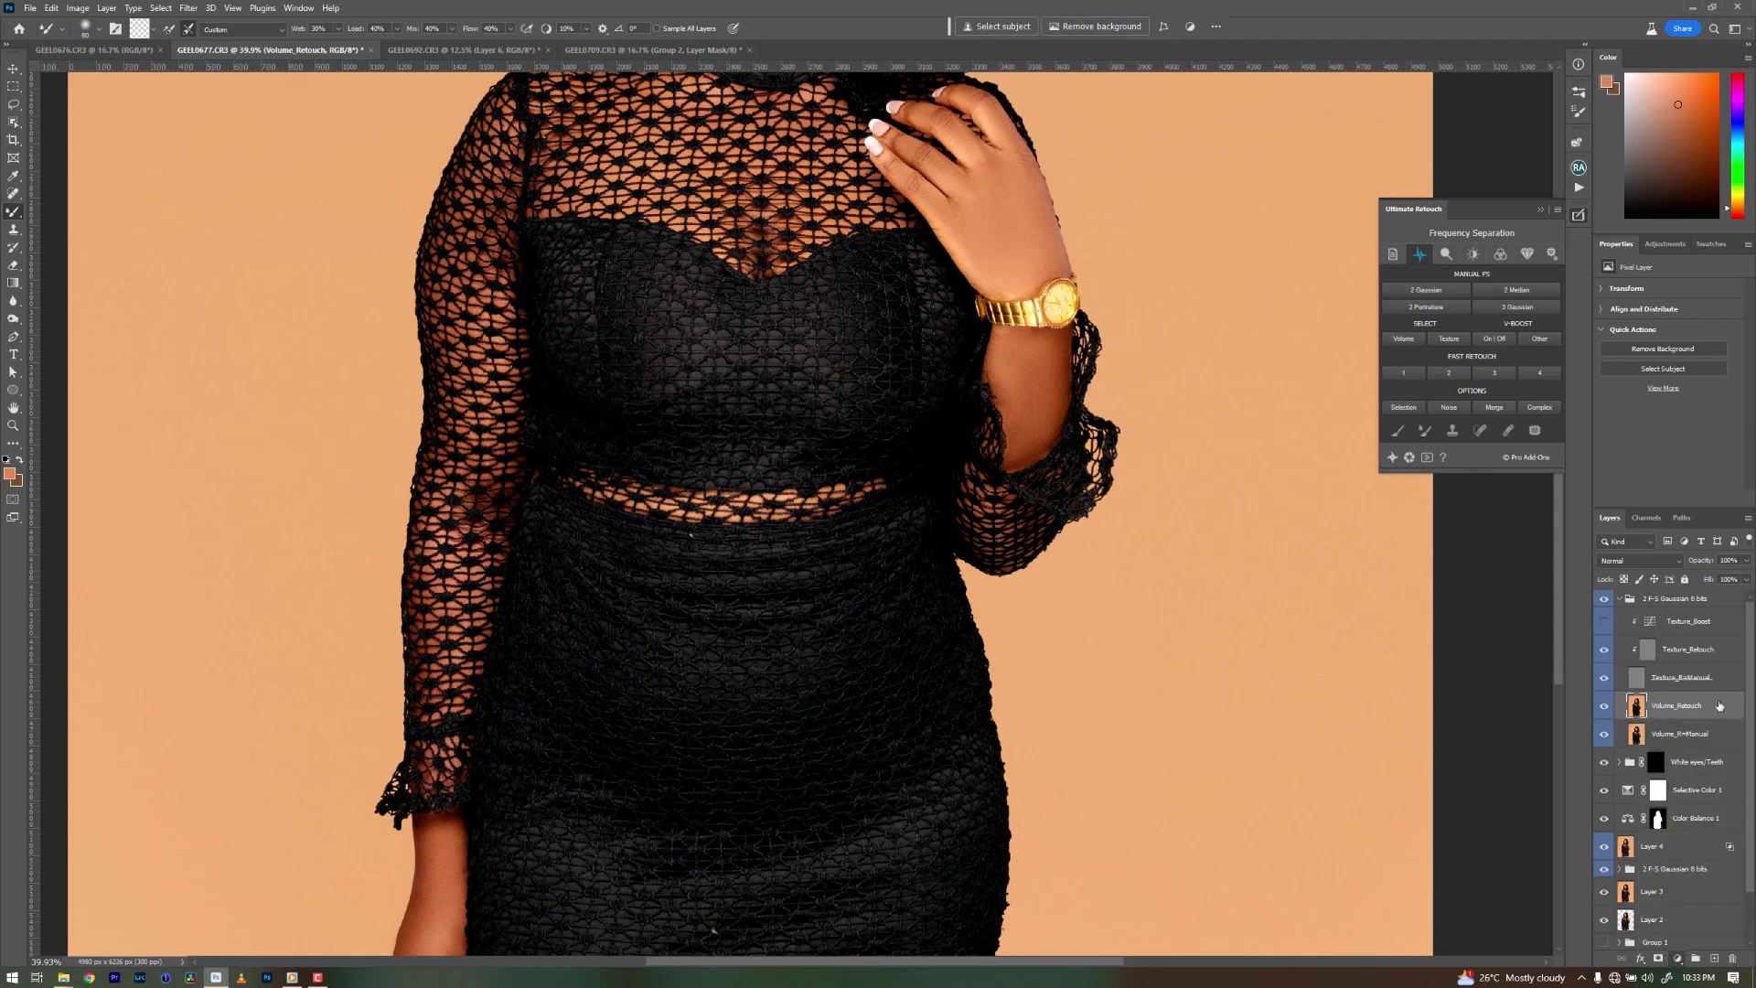
left_click(1714, 958)
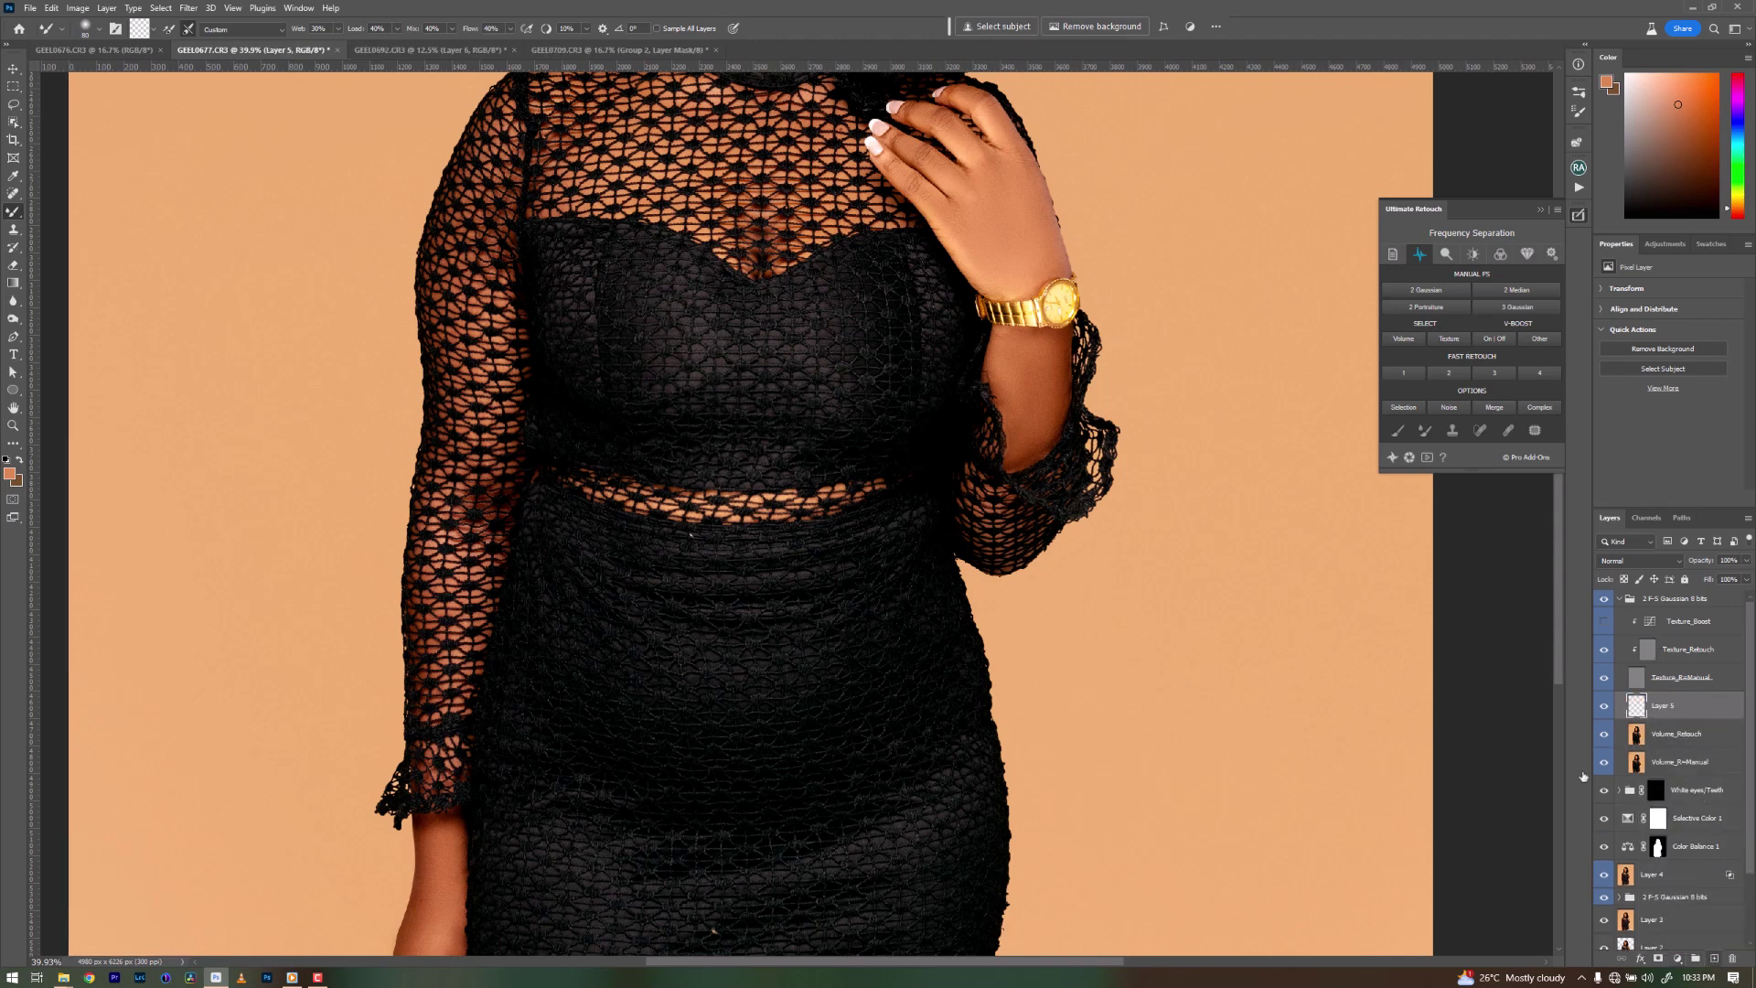
left_click(1639, 559)
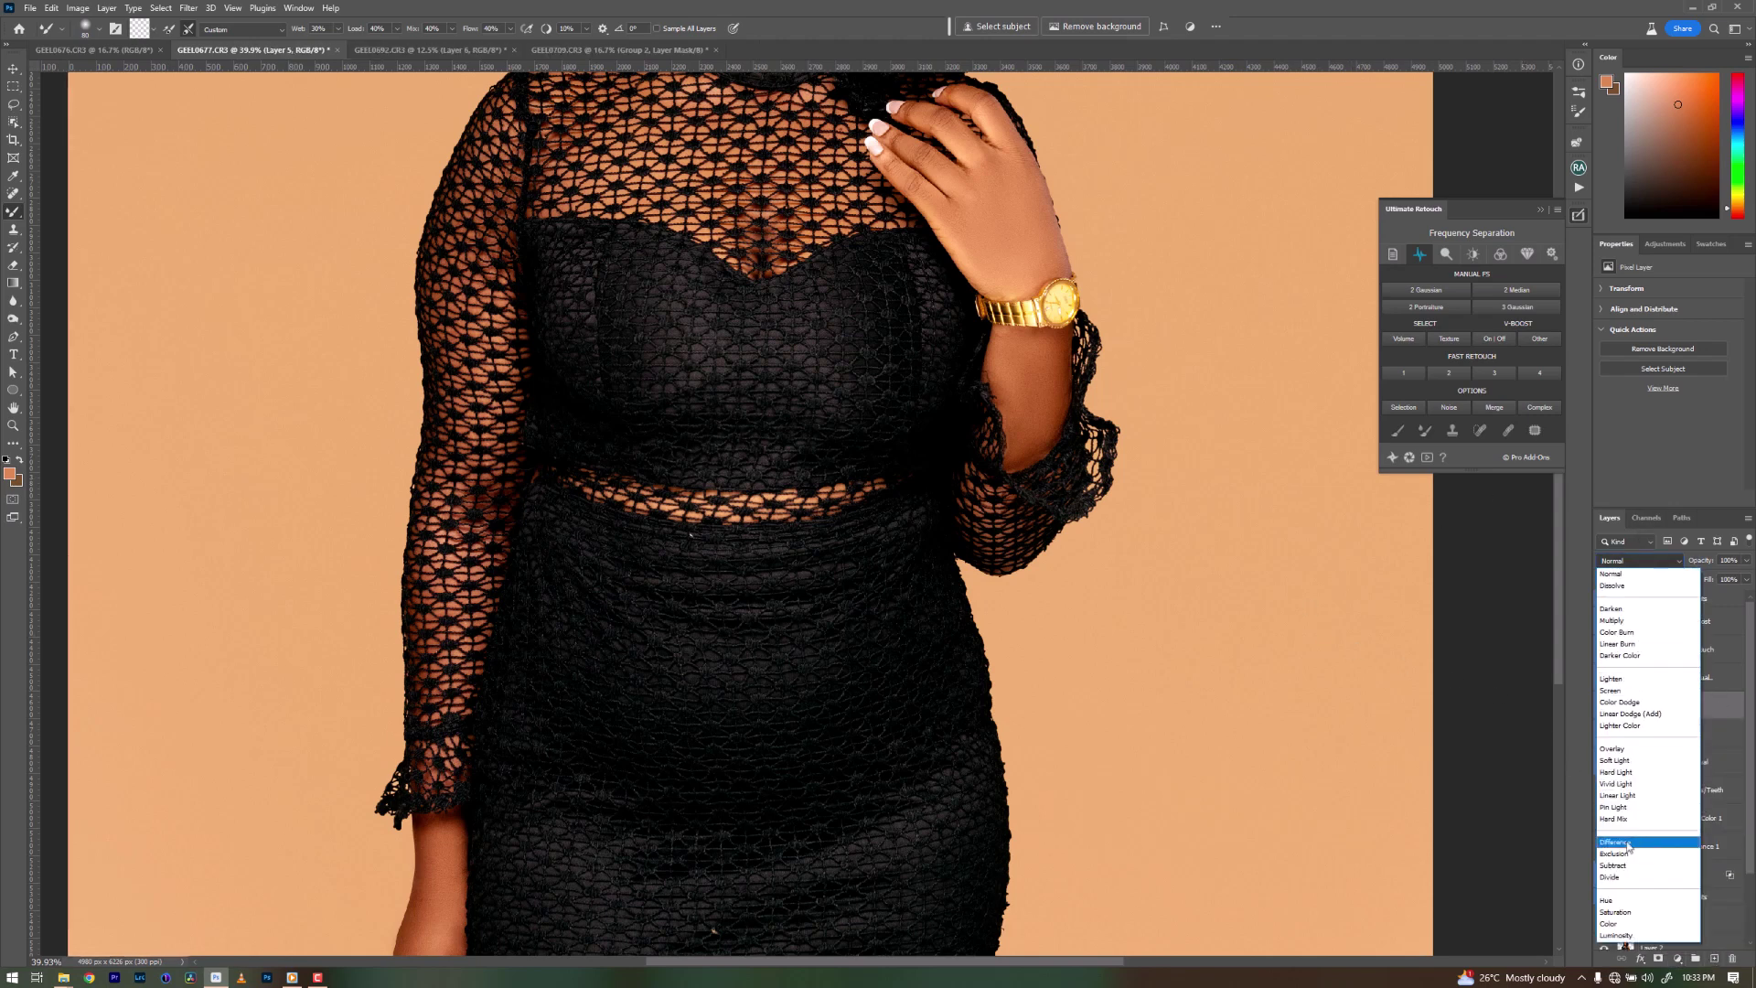
left_click(1624, 925)
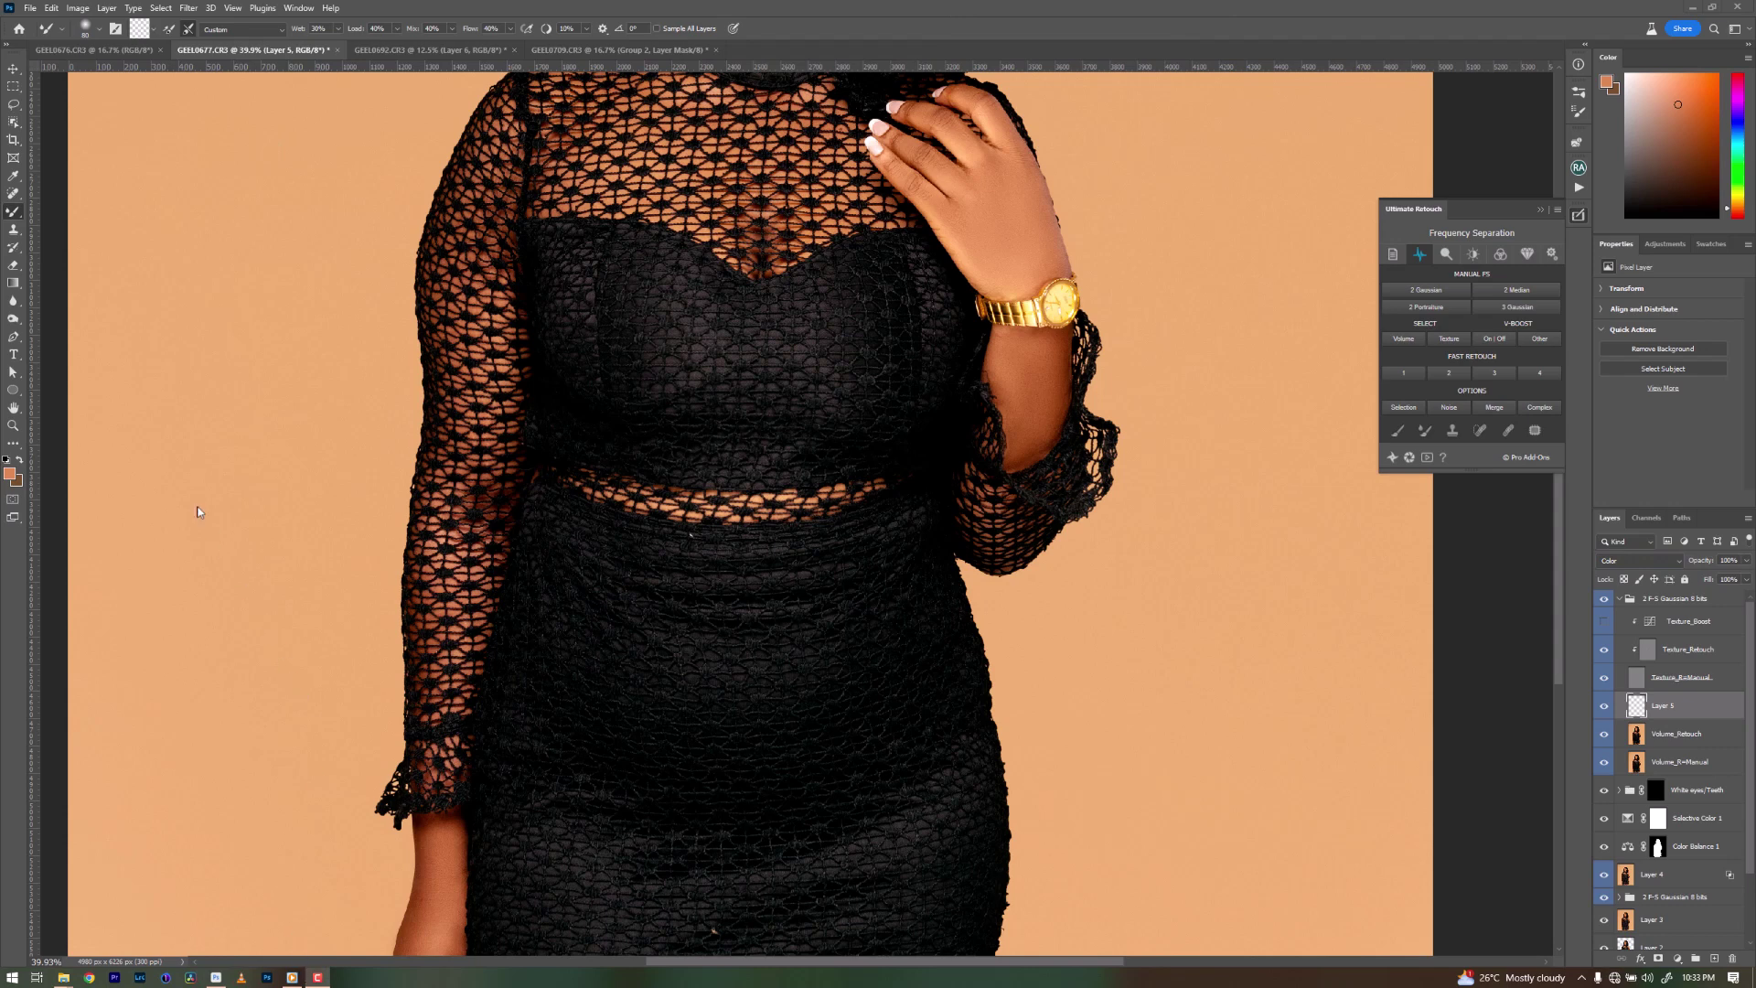
Load the Brush Tool at 24% flow with black sampled from the dress.
left_click(18, 213)
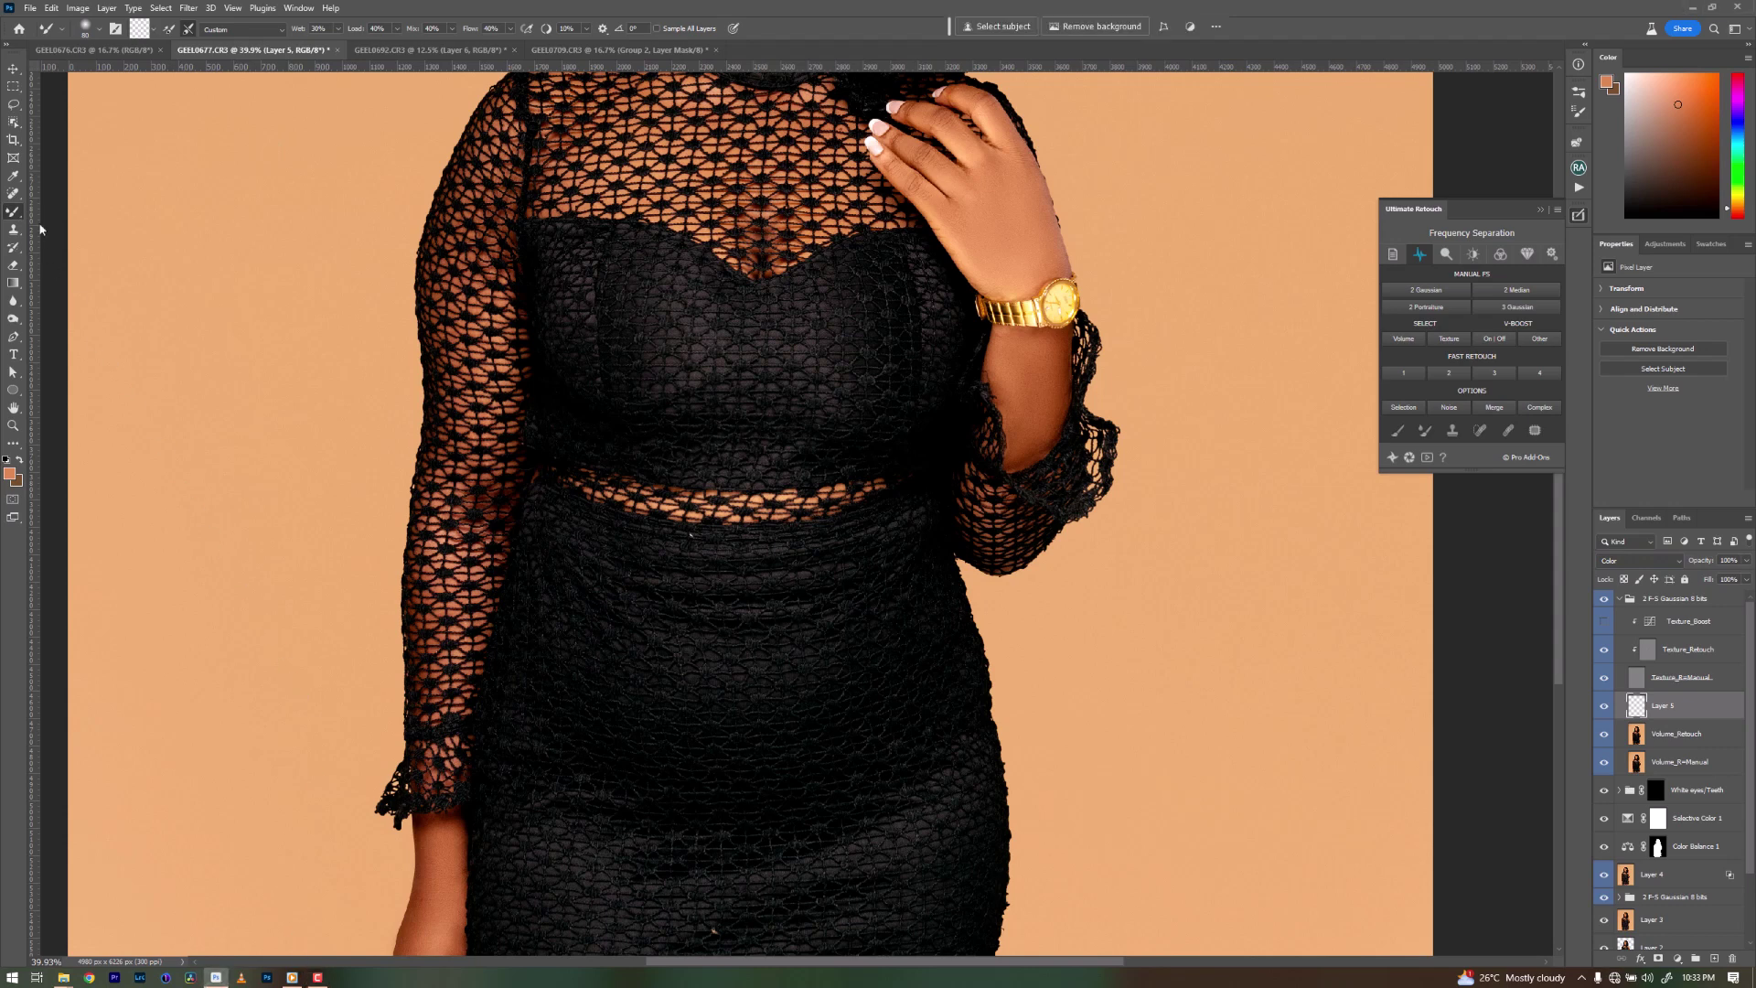
left_click(18, 213)
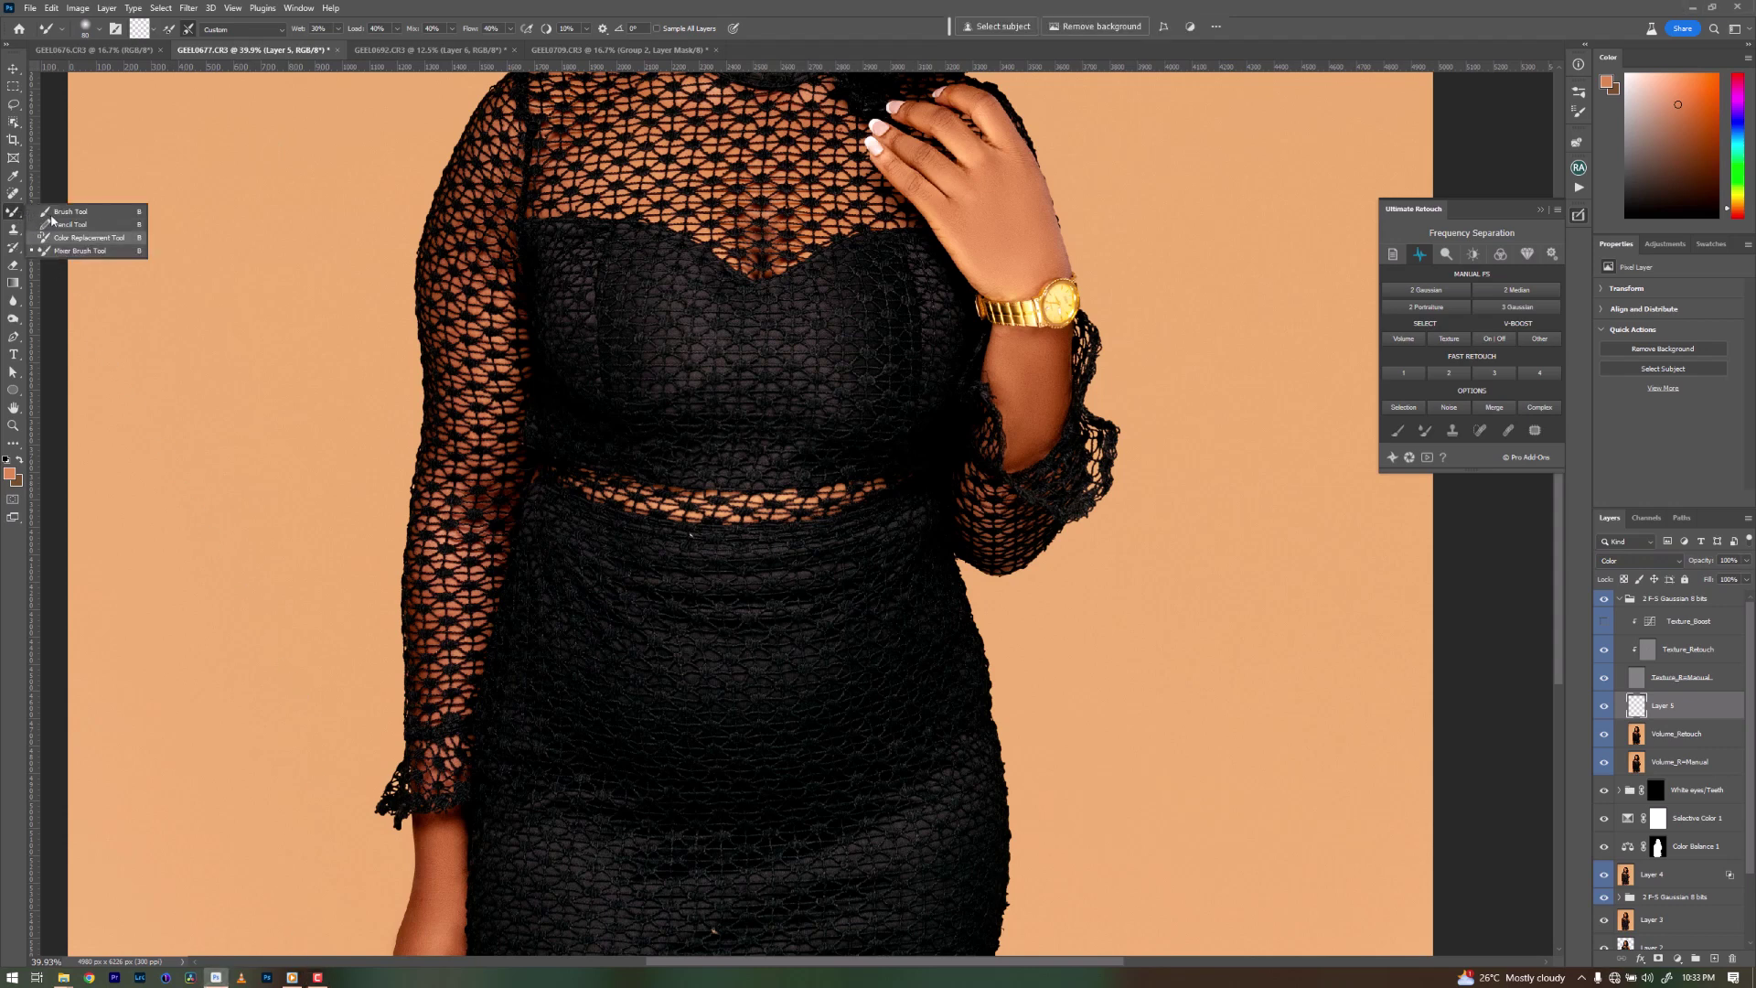
left_click(64, 211)
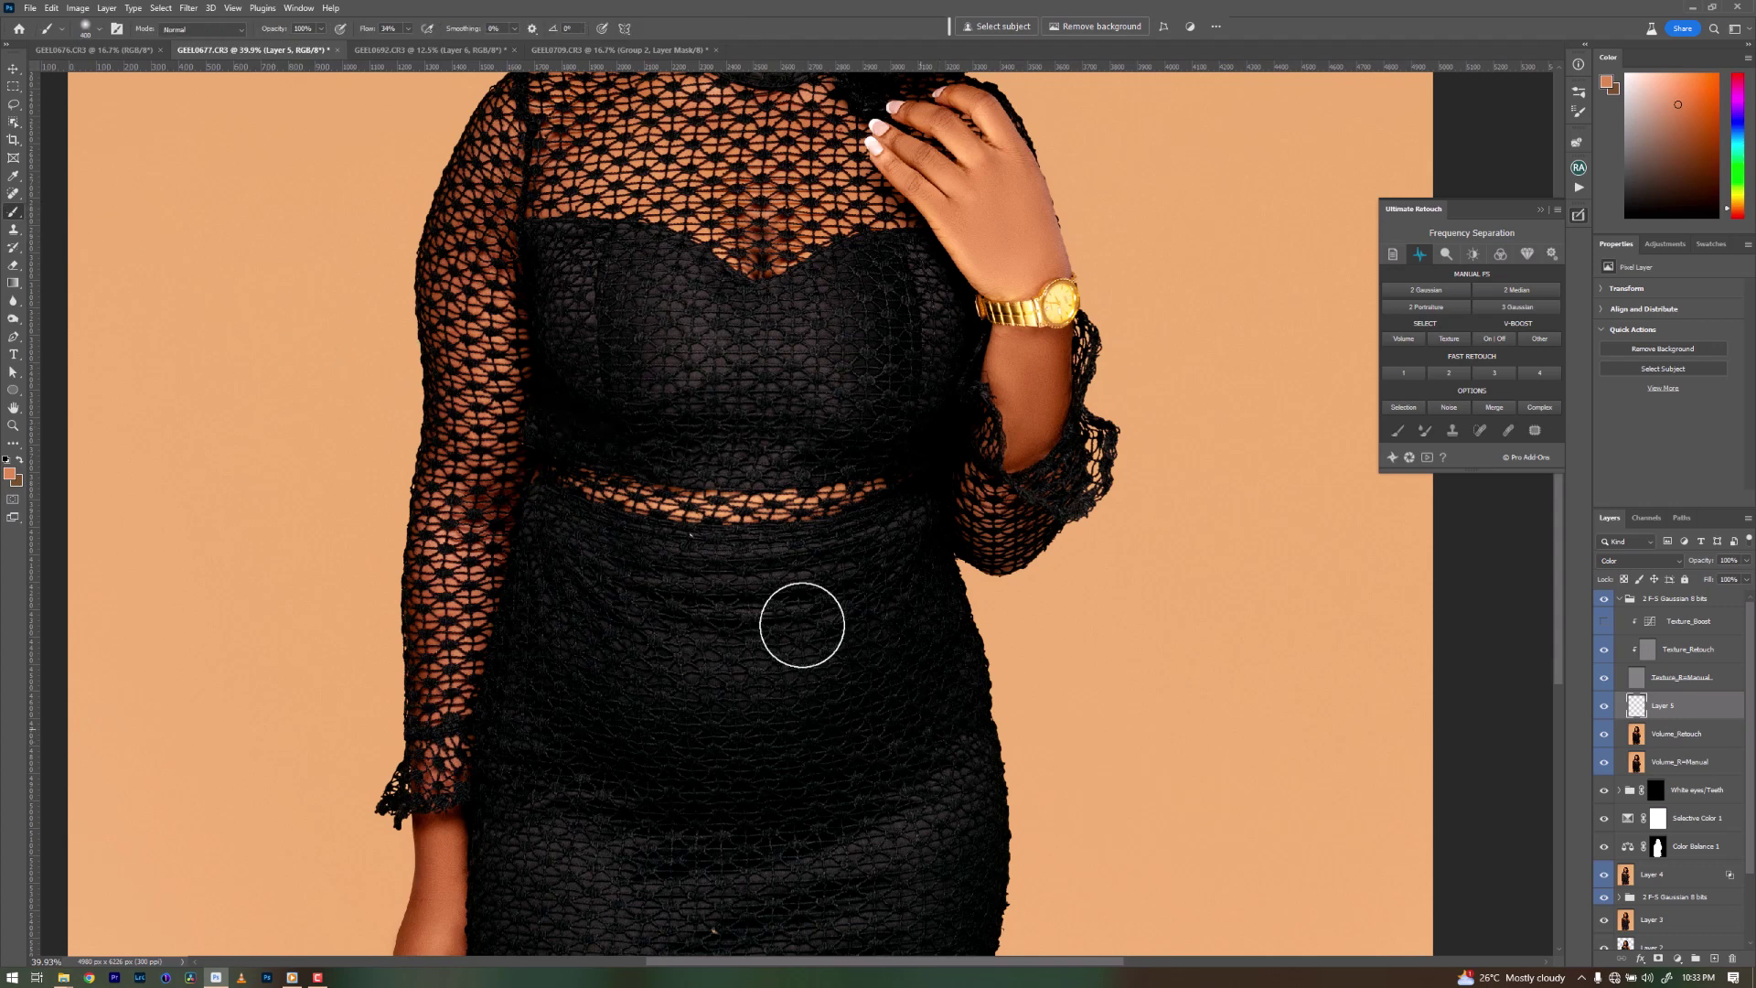
left_click_drag(370, 35, 361, 34)
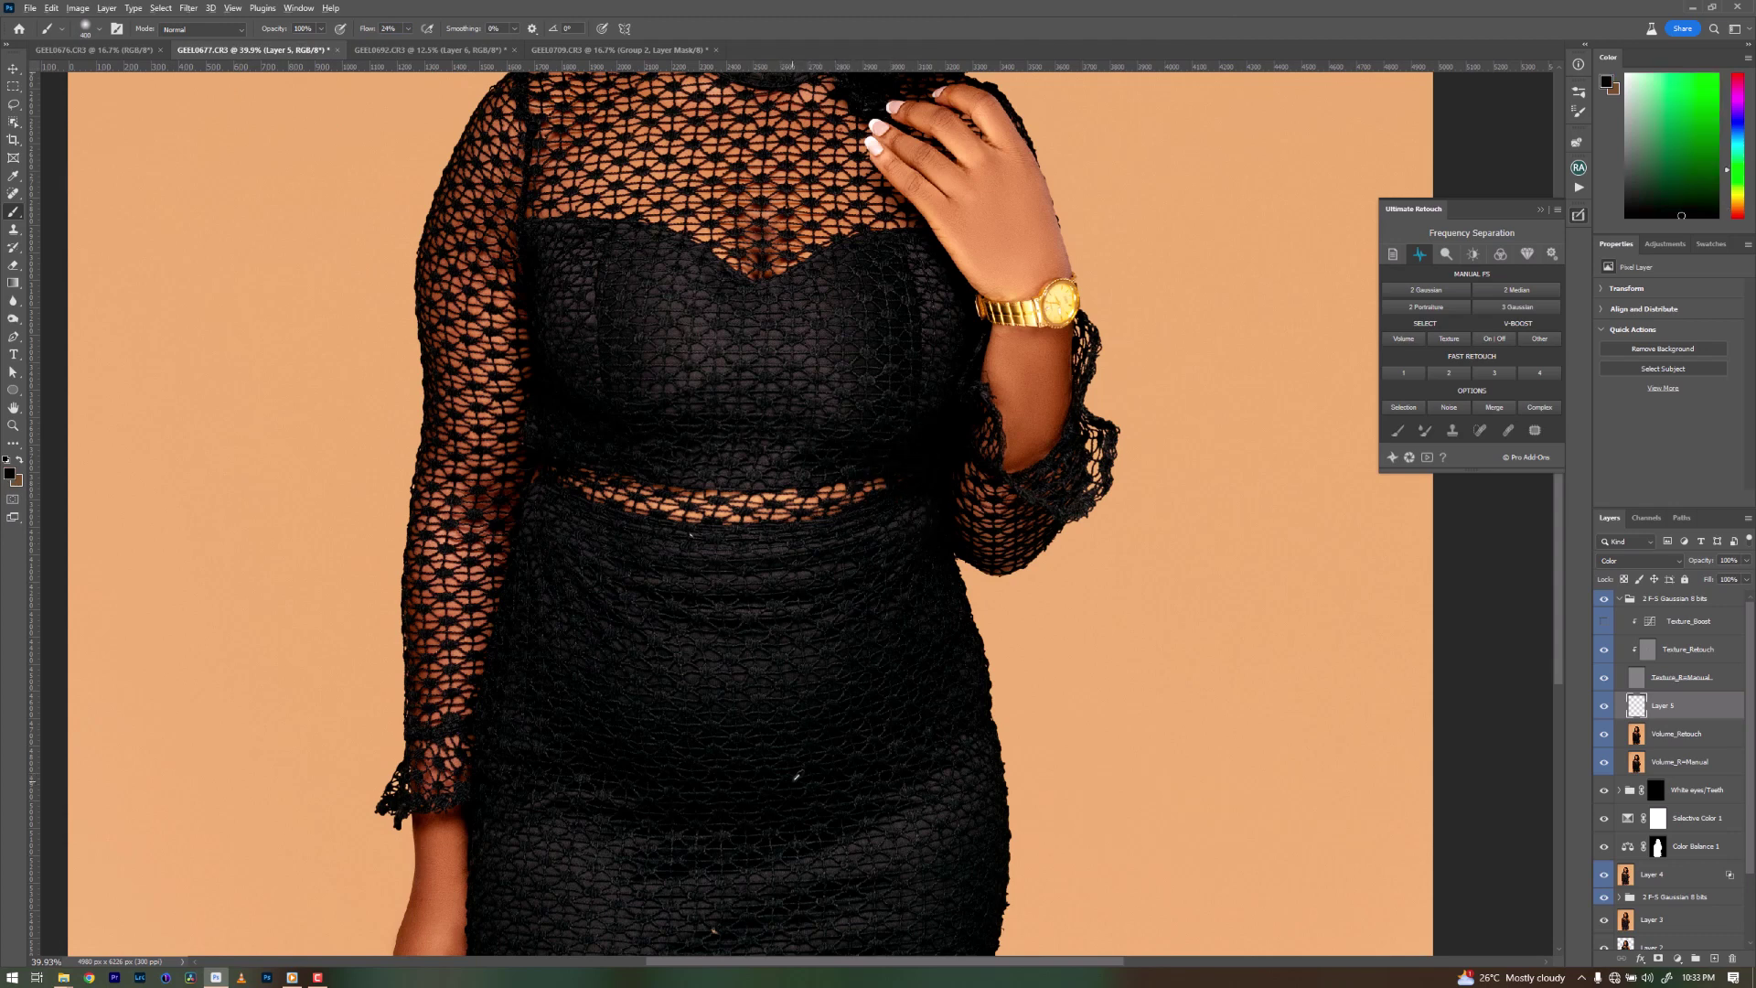
left_click(797, 773, "alt")
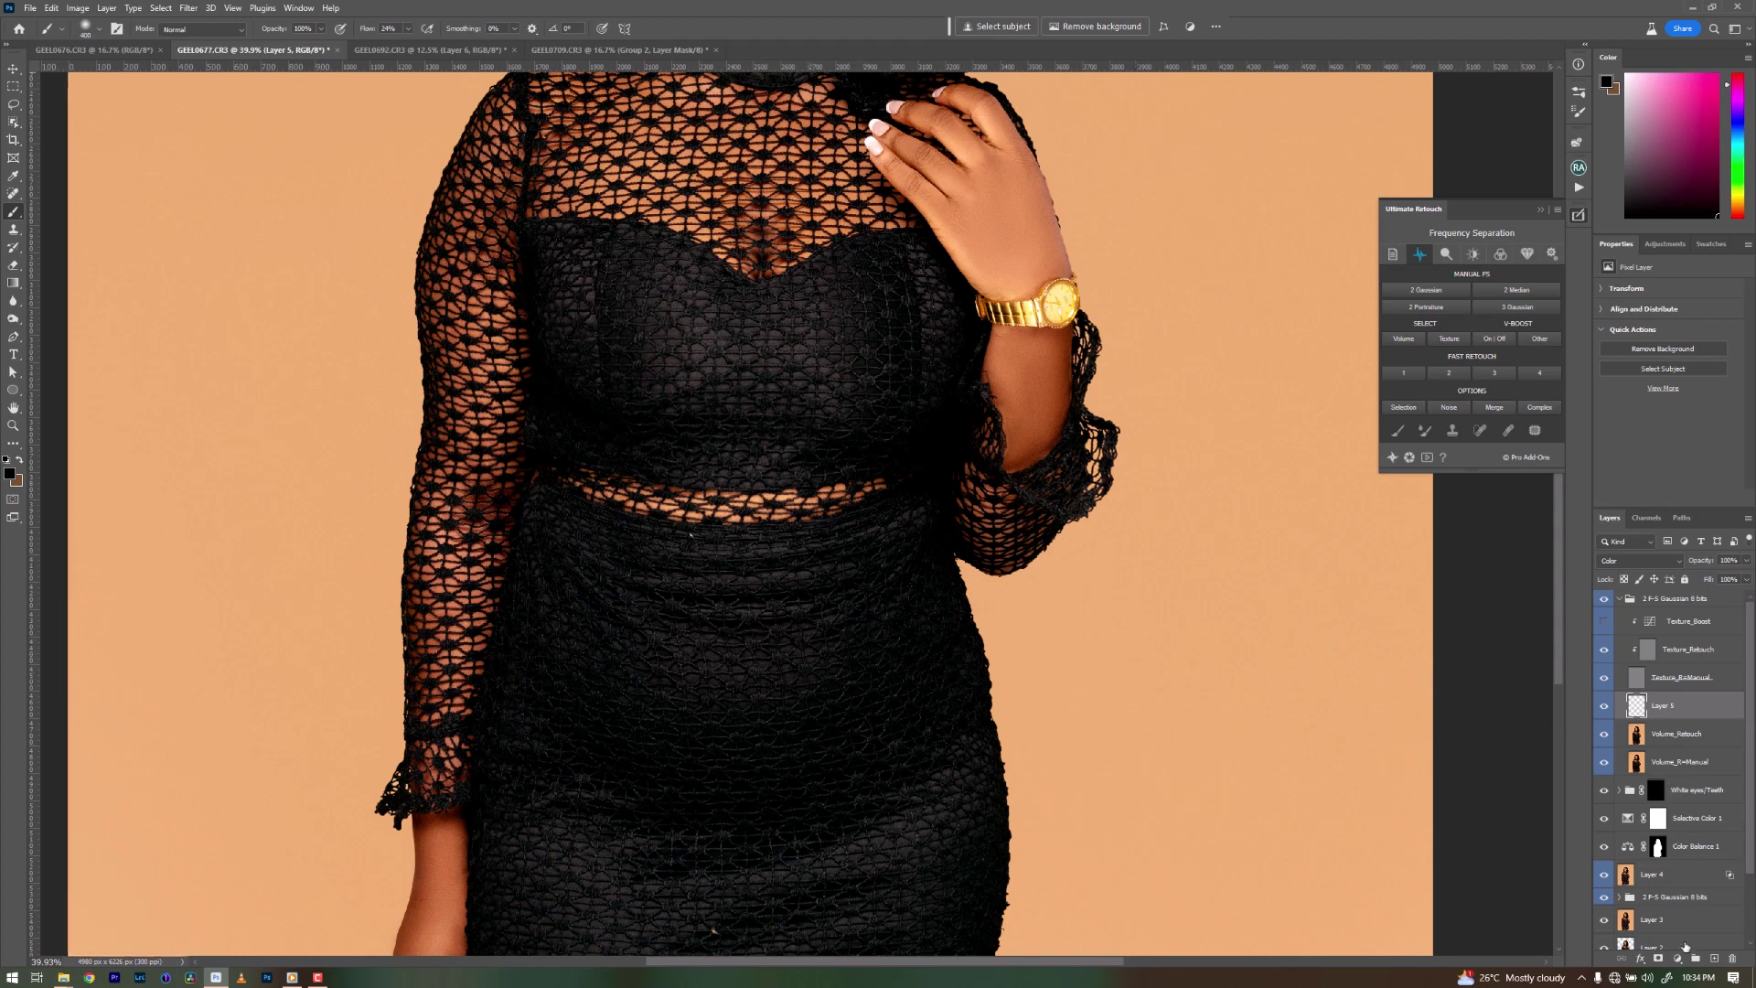
left_click(1678, 958)
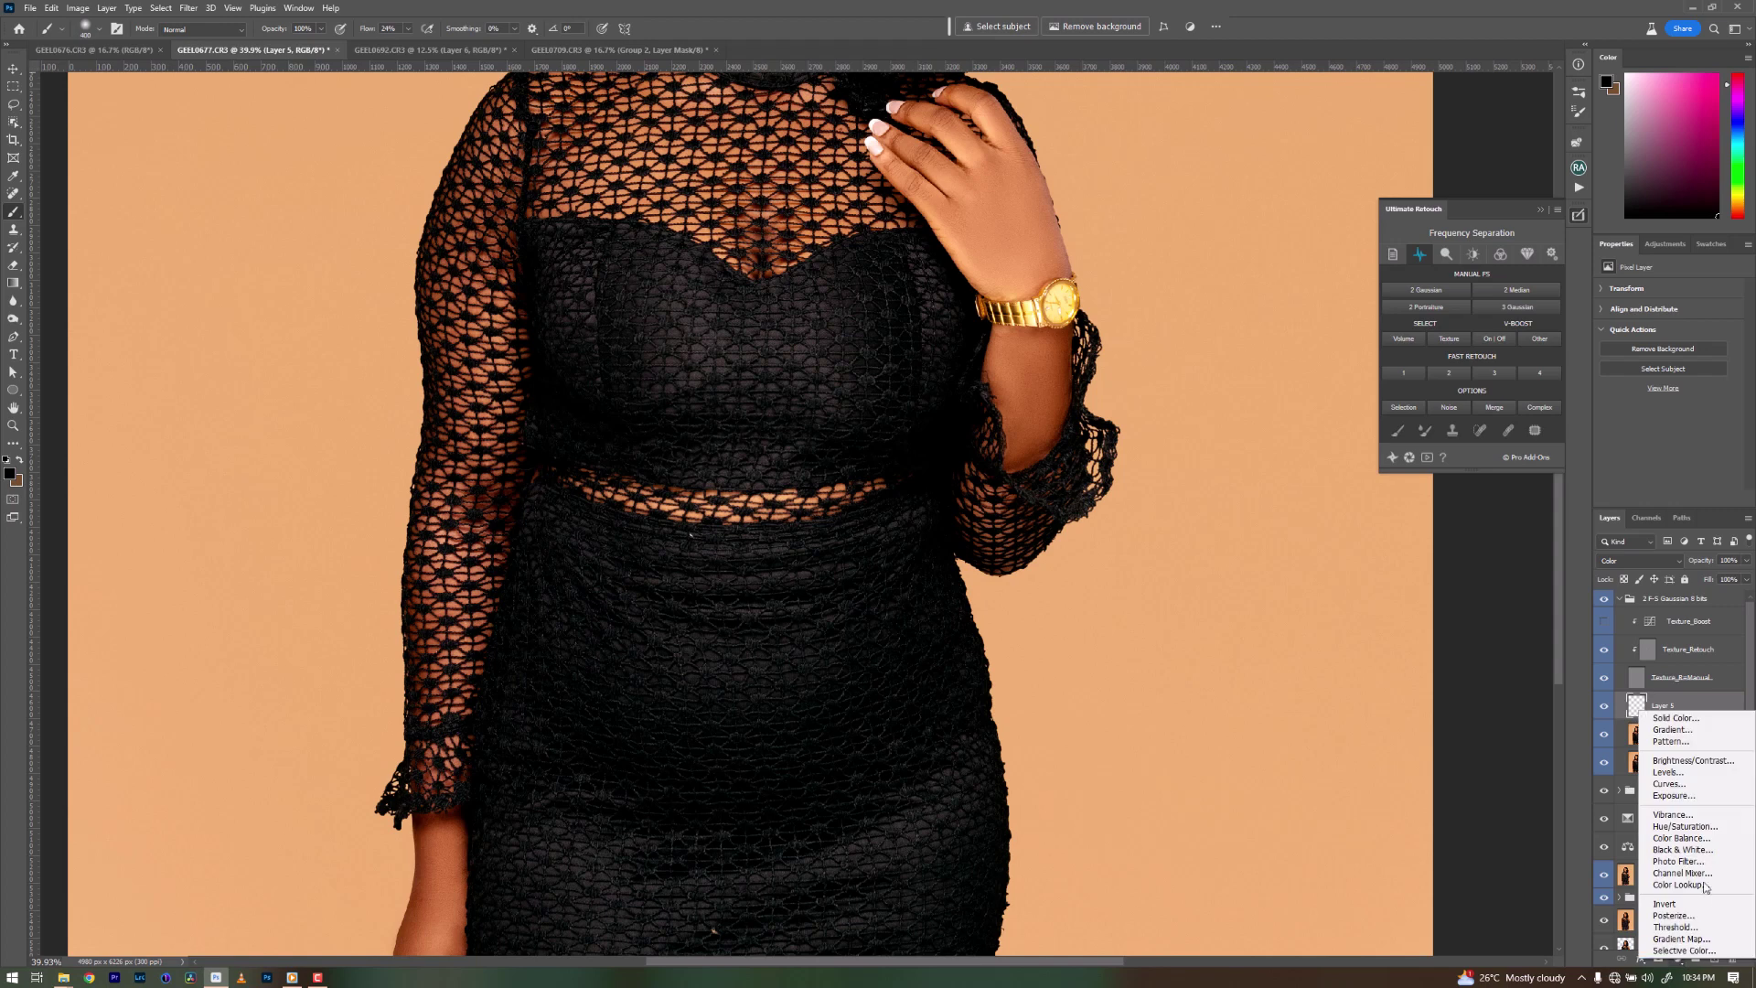
Add a Brightness/Contrast layer at -48 brightness with an inverted black mask, comparing it on and off.
left_click(1683, 760)
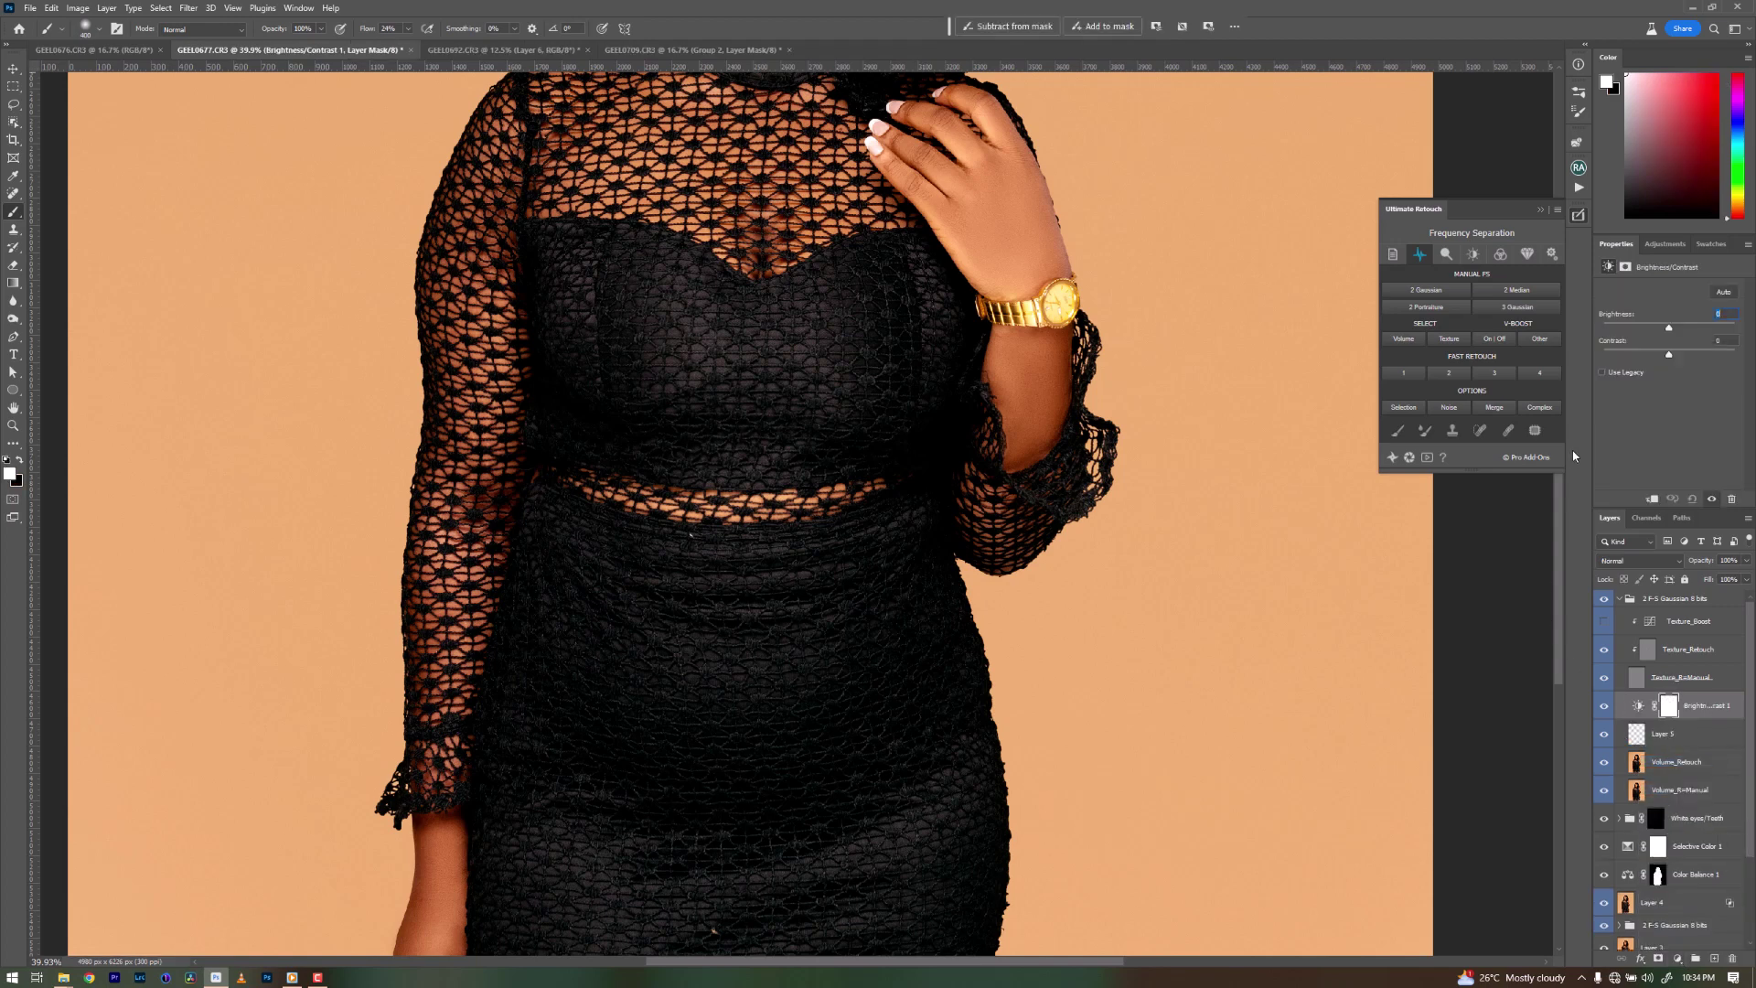
left_click_drag(1668, 329, 1648, 329)
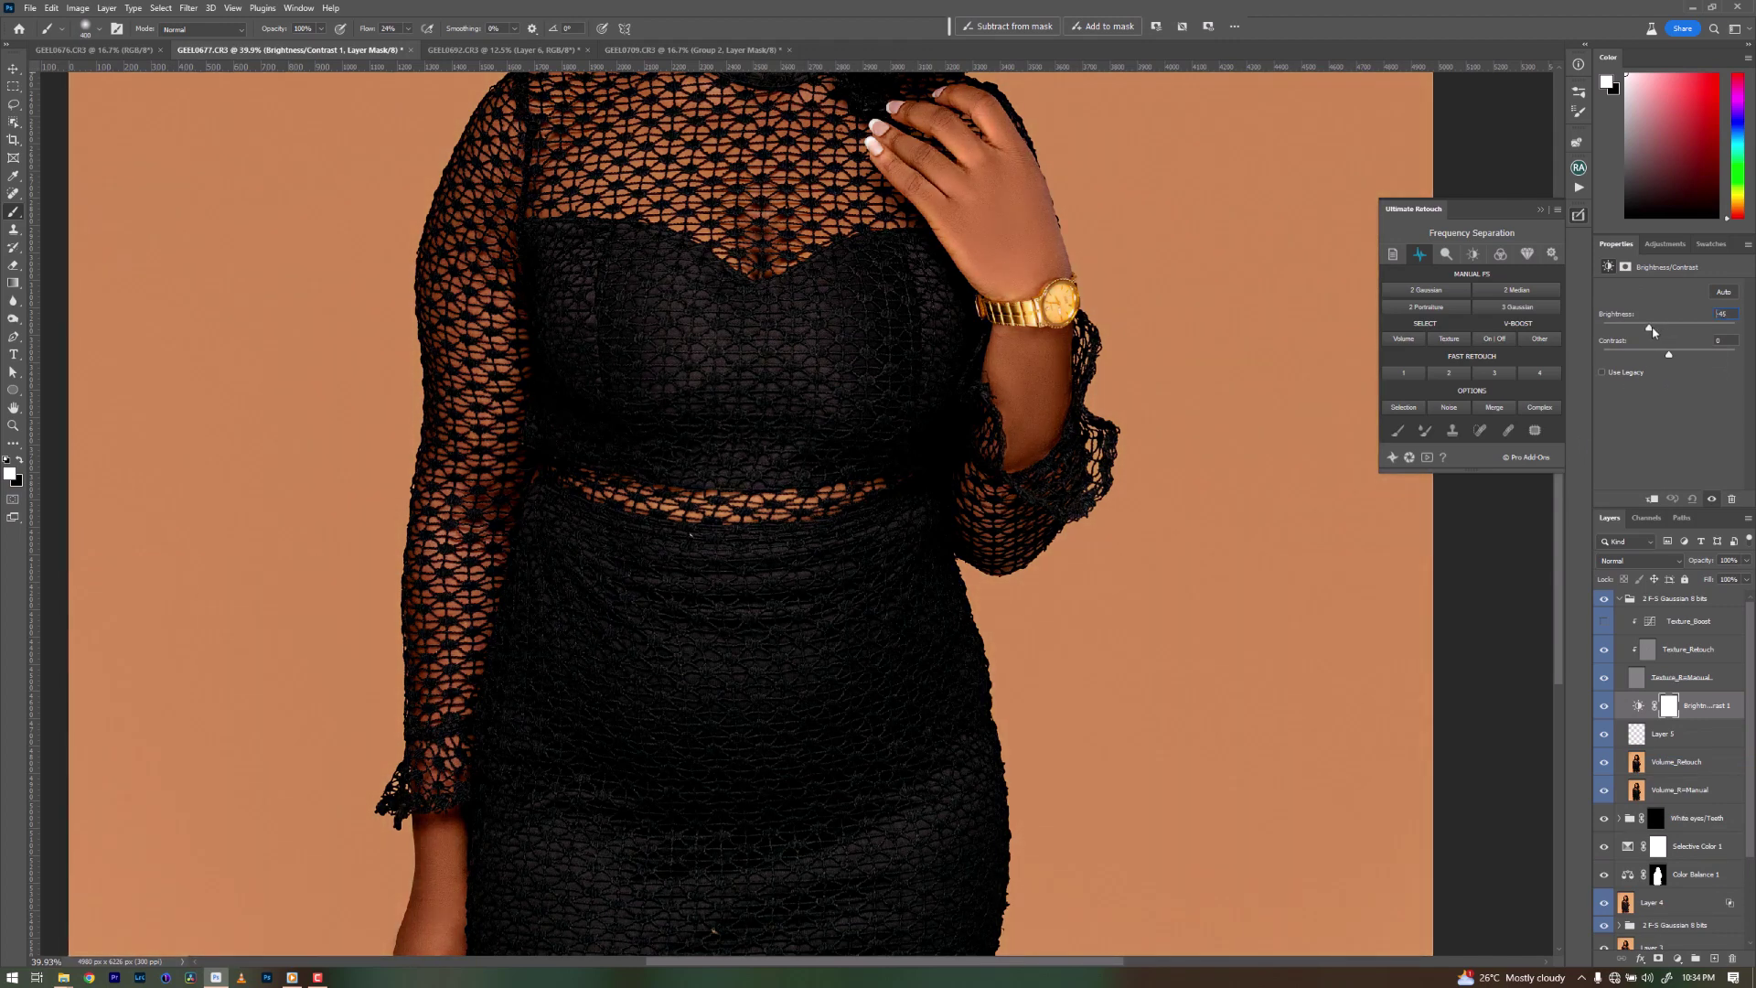
key("ctrl+i")
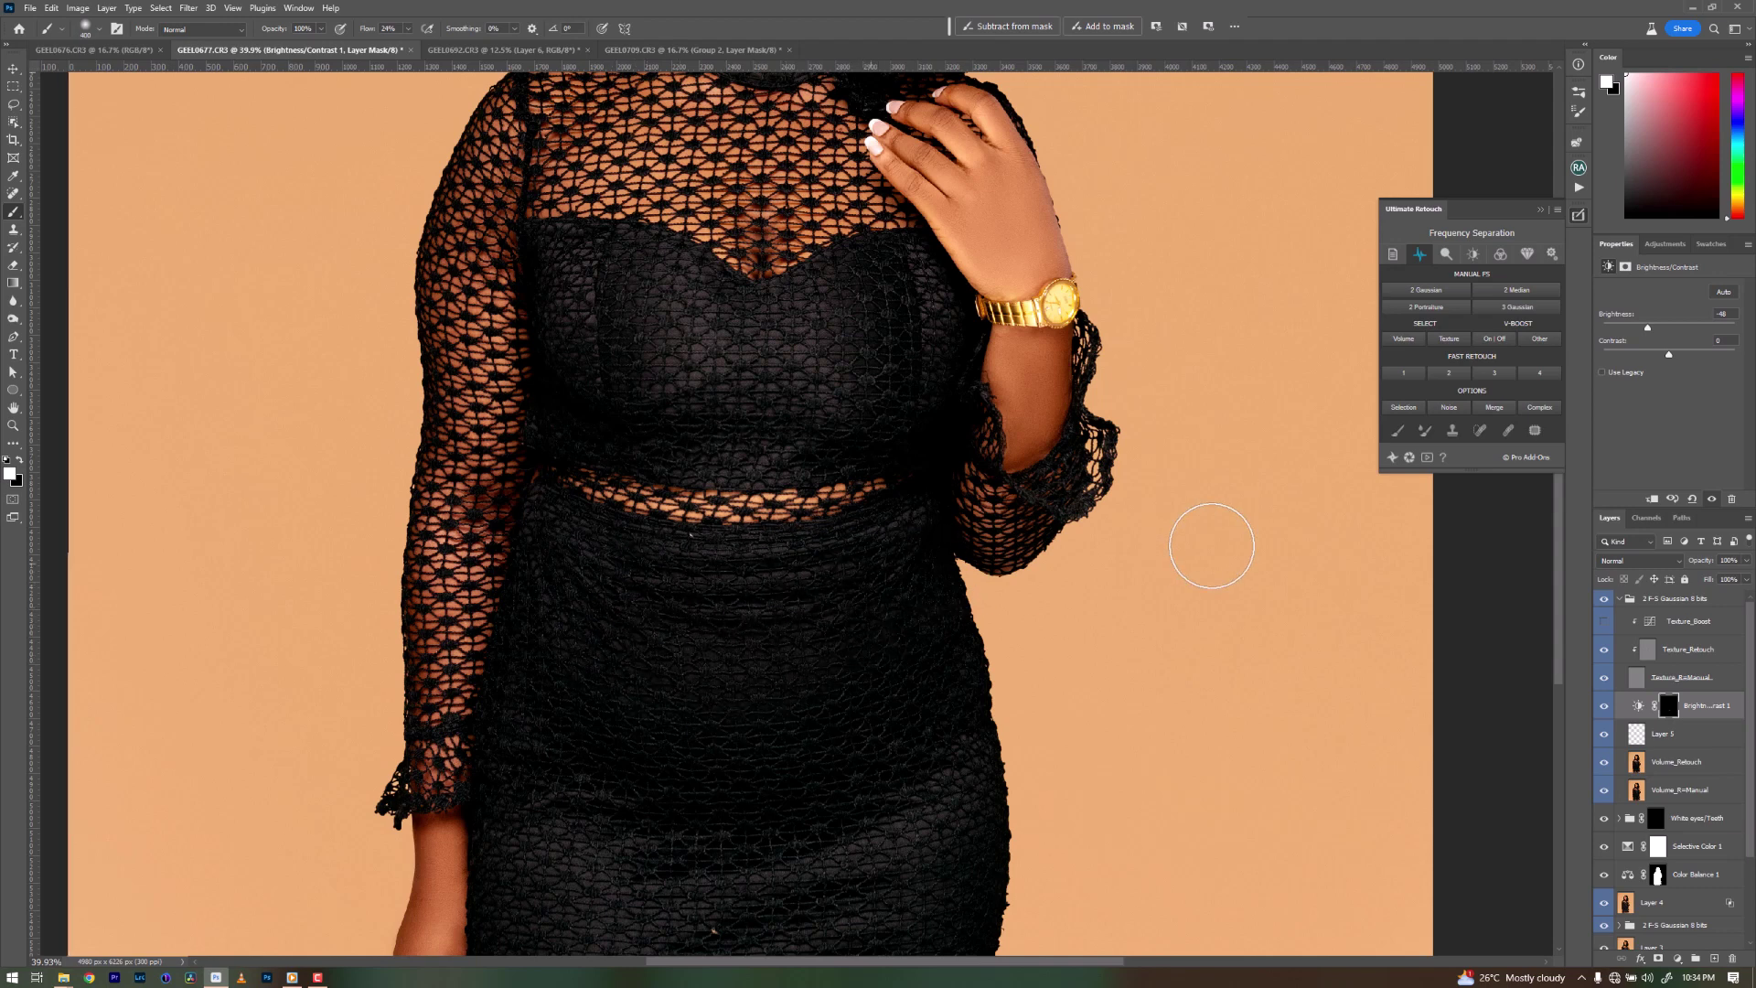
left_click(1603, 707)
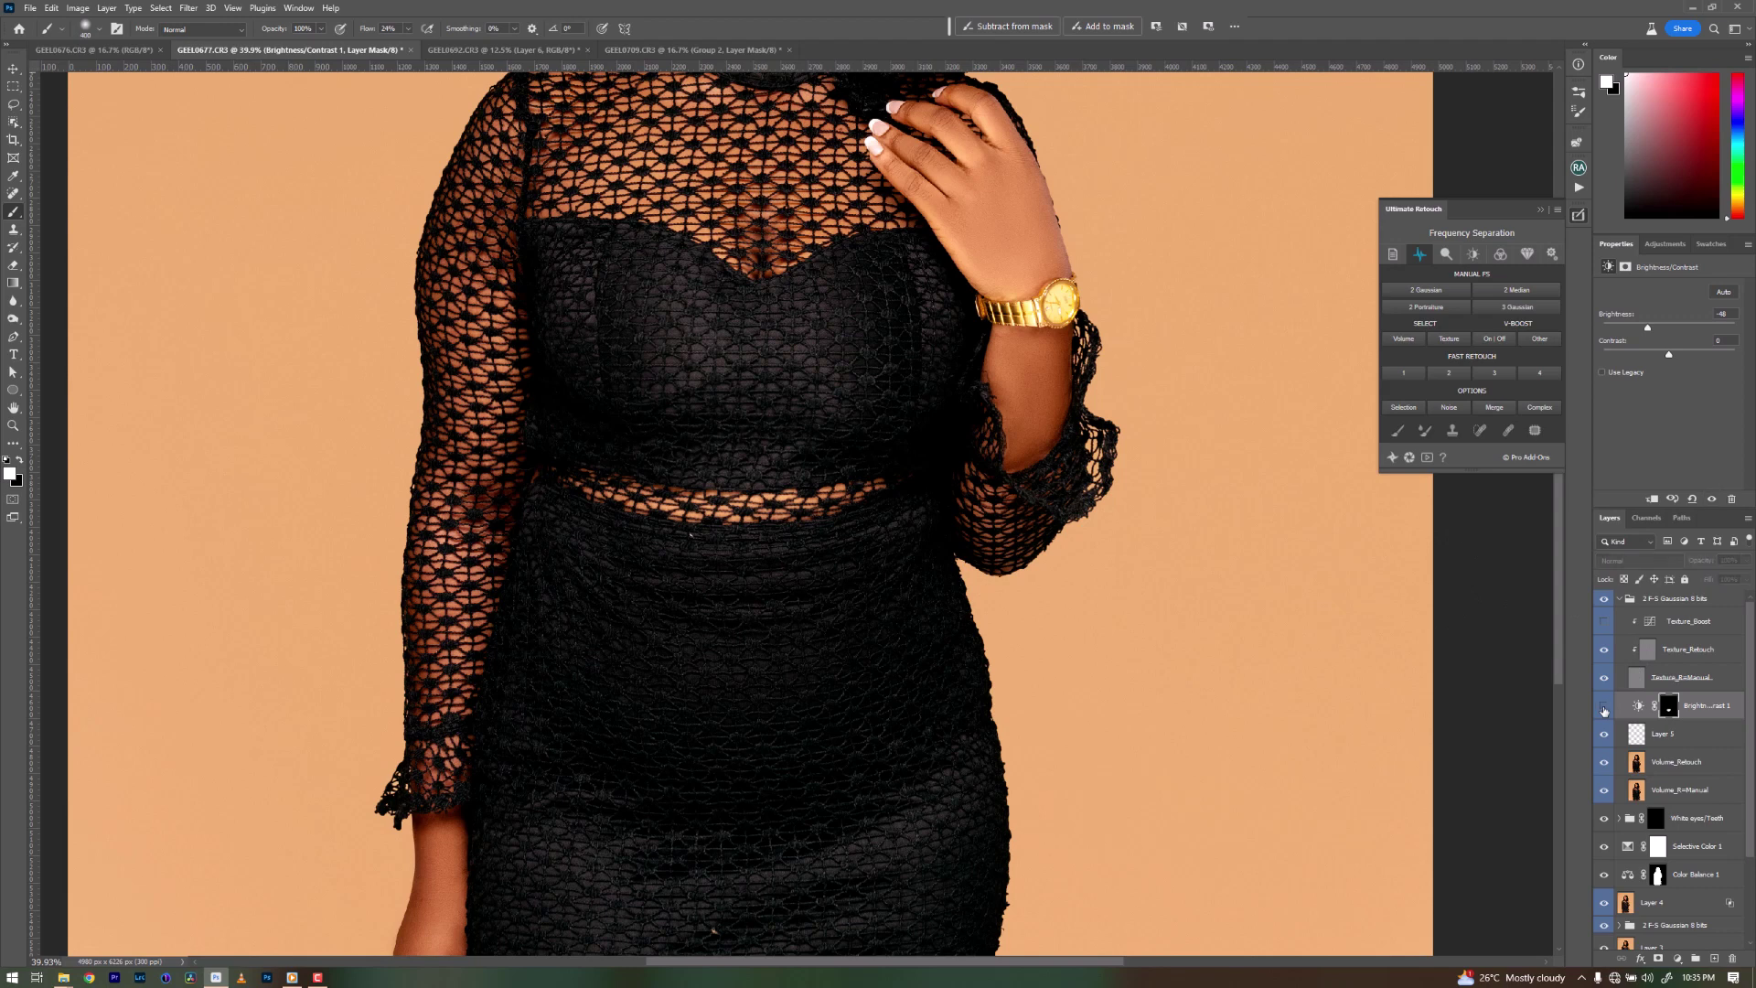
left_click(1603, 707)
left_click(1675, 959)
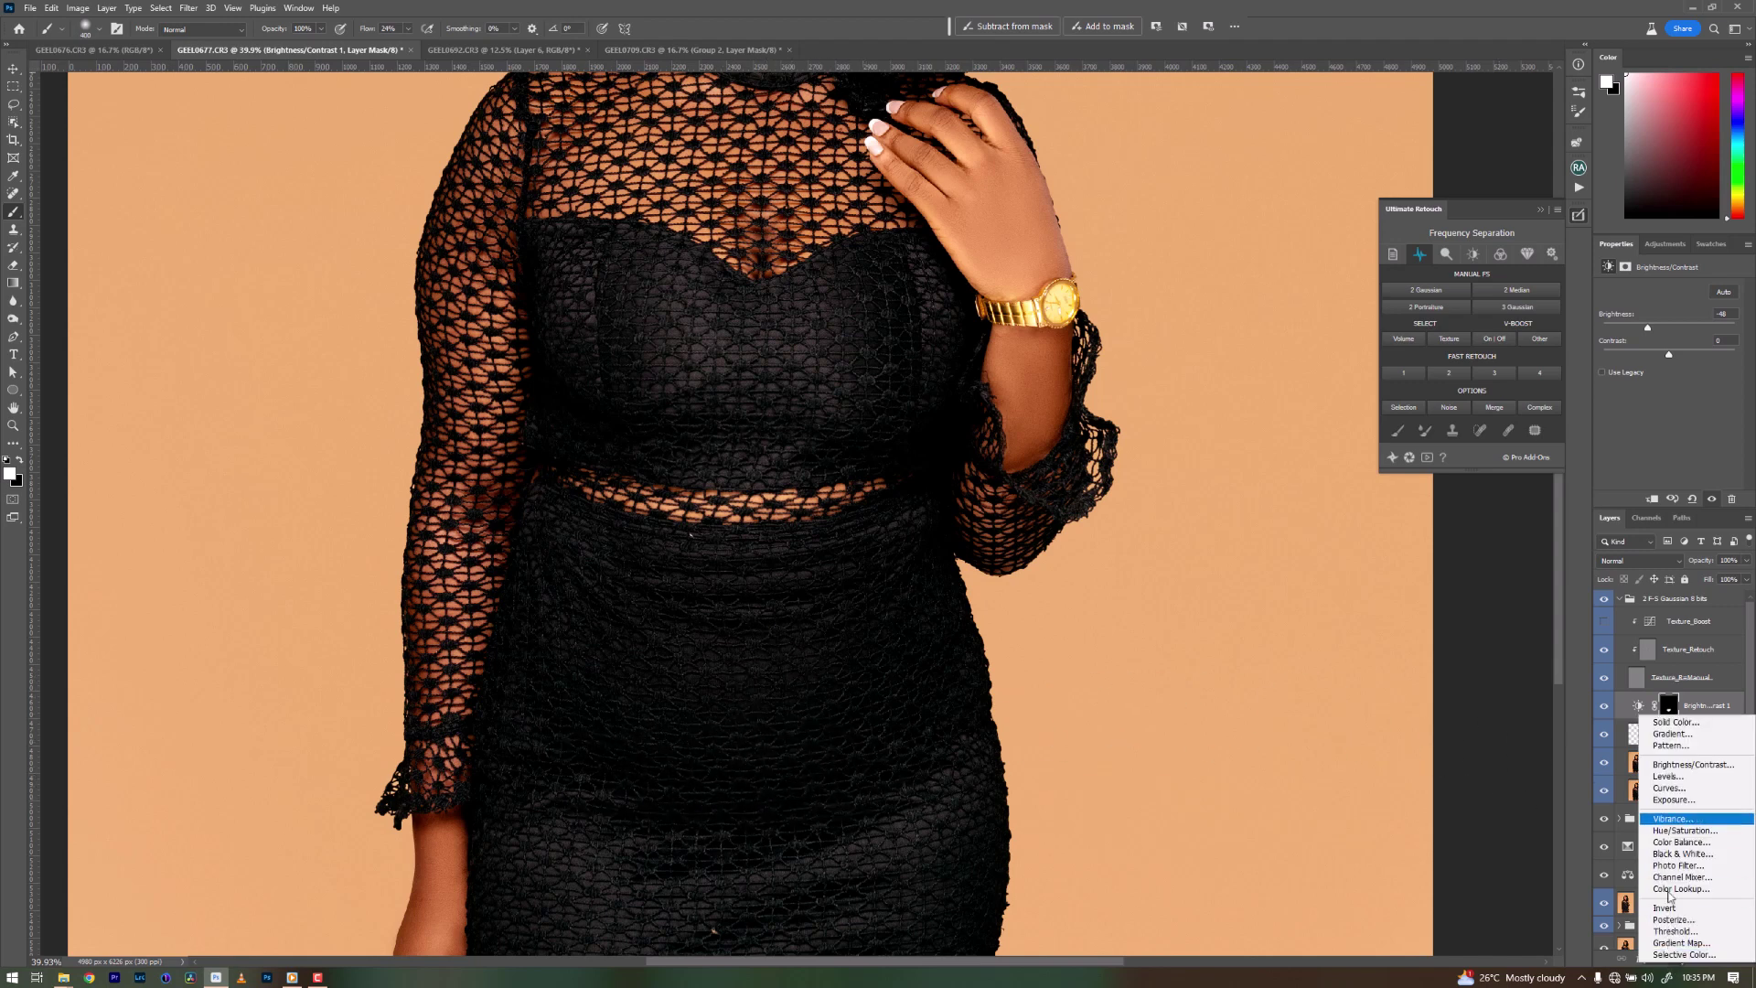
Add Brightness/Contrast 2 at +36 with an inverted mask and paint lightening onto the lower dress.
left_click(1678, 767)
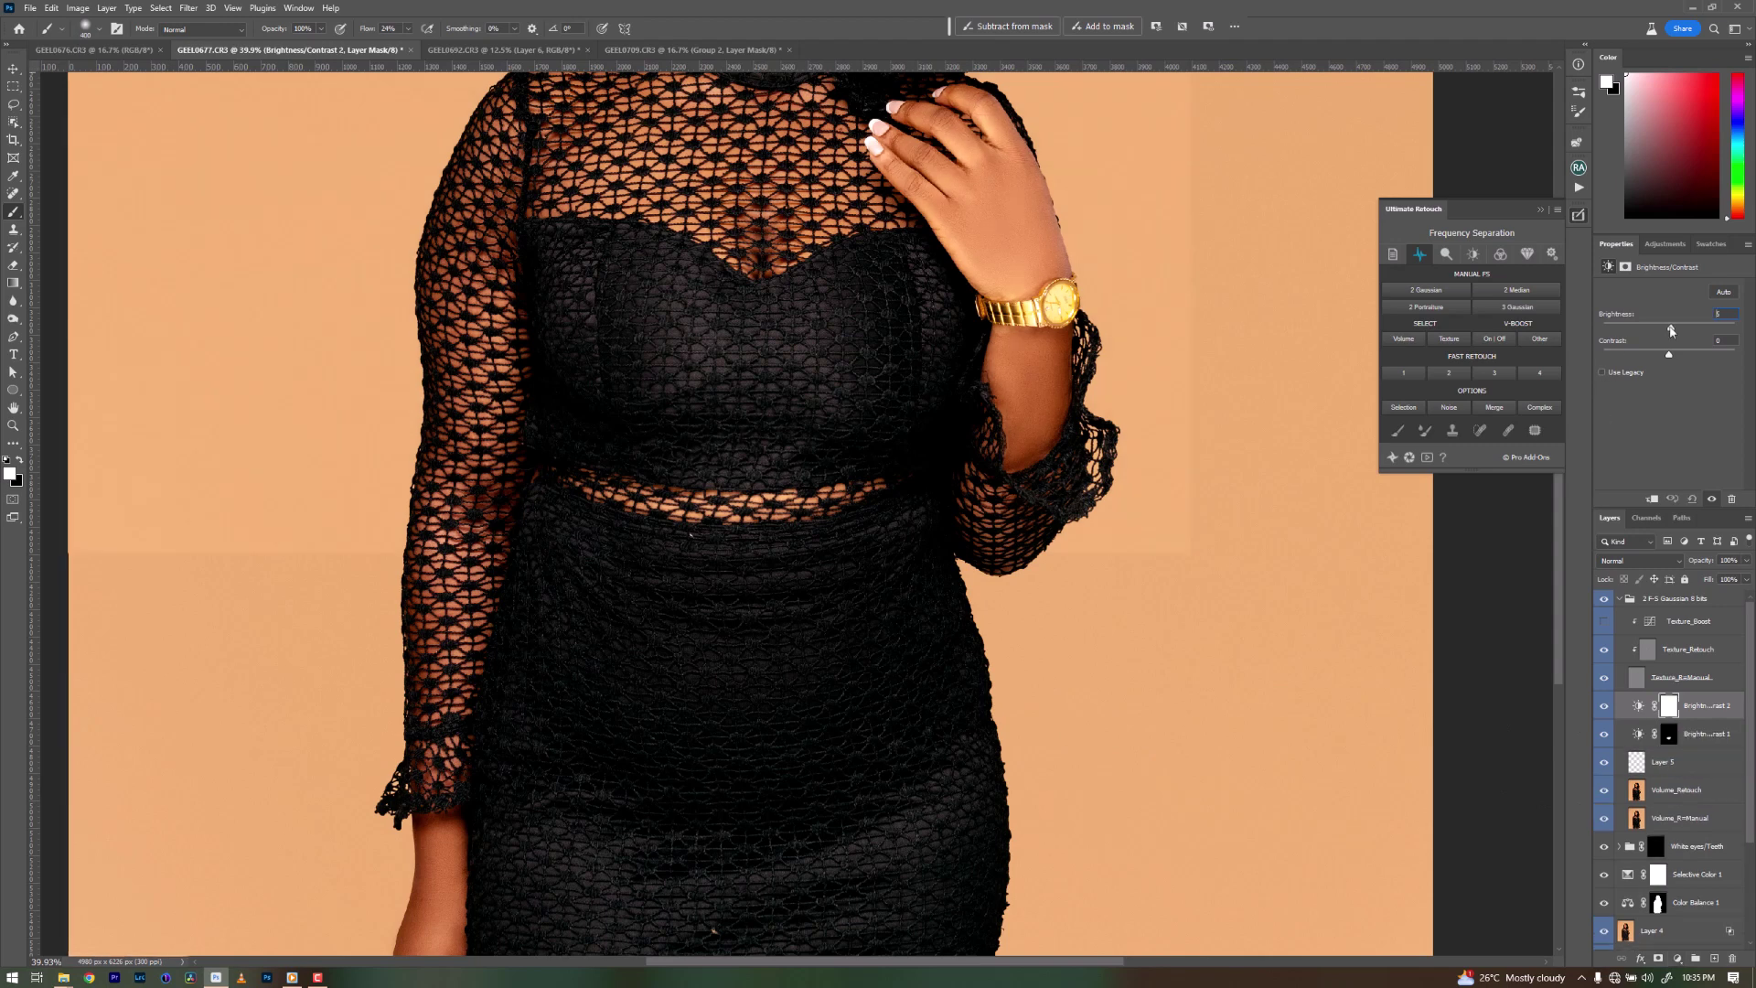
left_click_drag(1670, 332, 1692, 330)
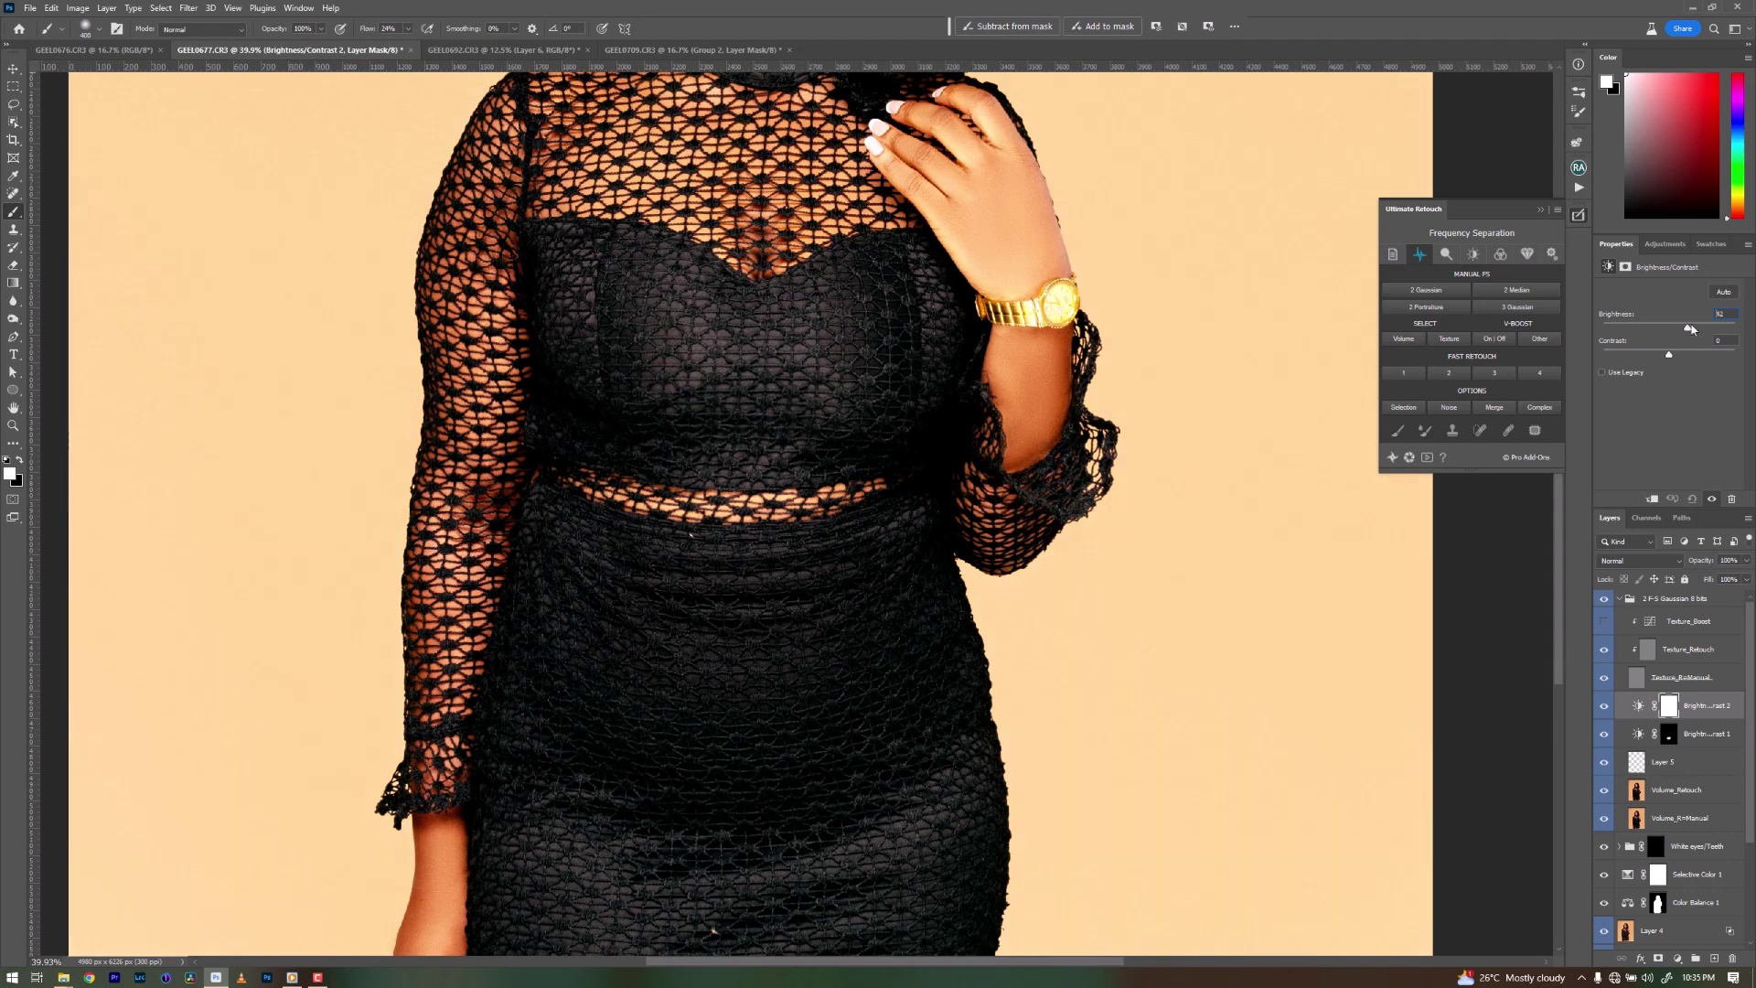
left_click_drag(1693, 327, 1684, 327)
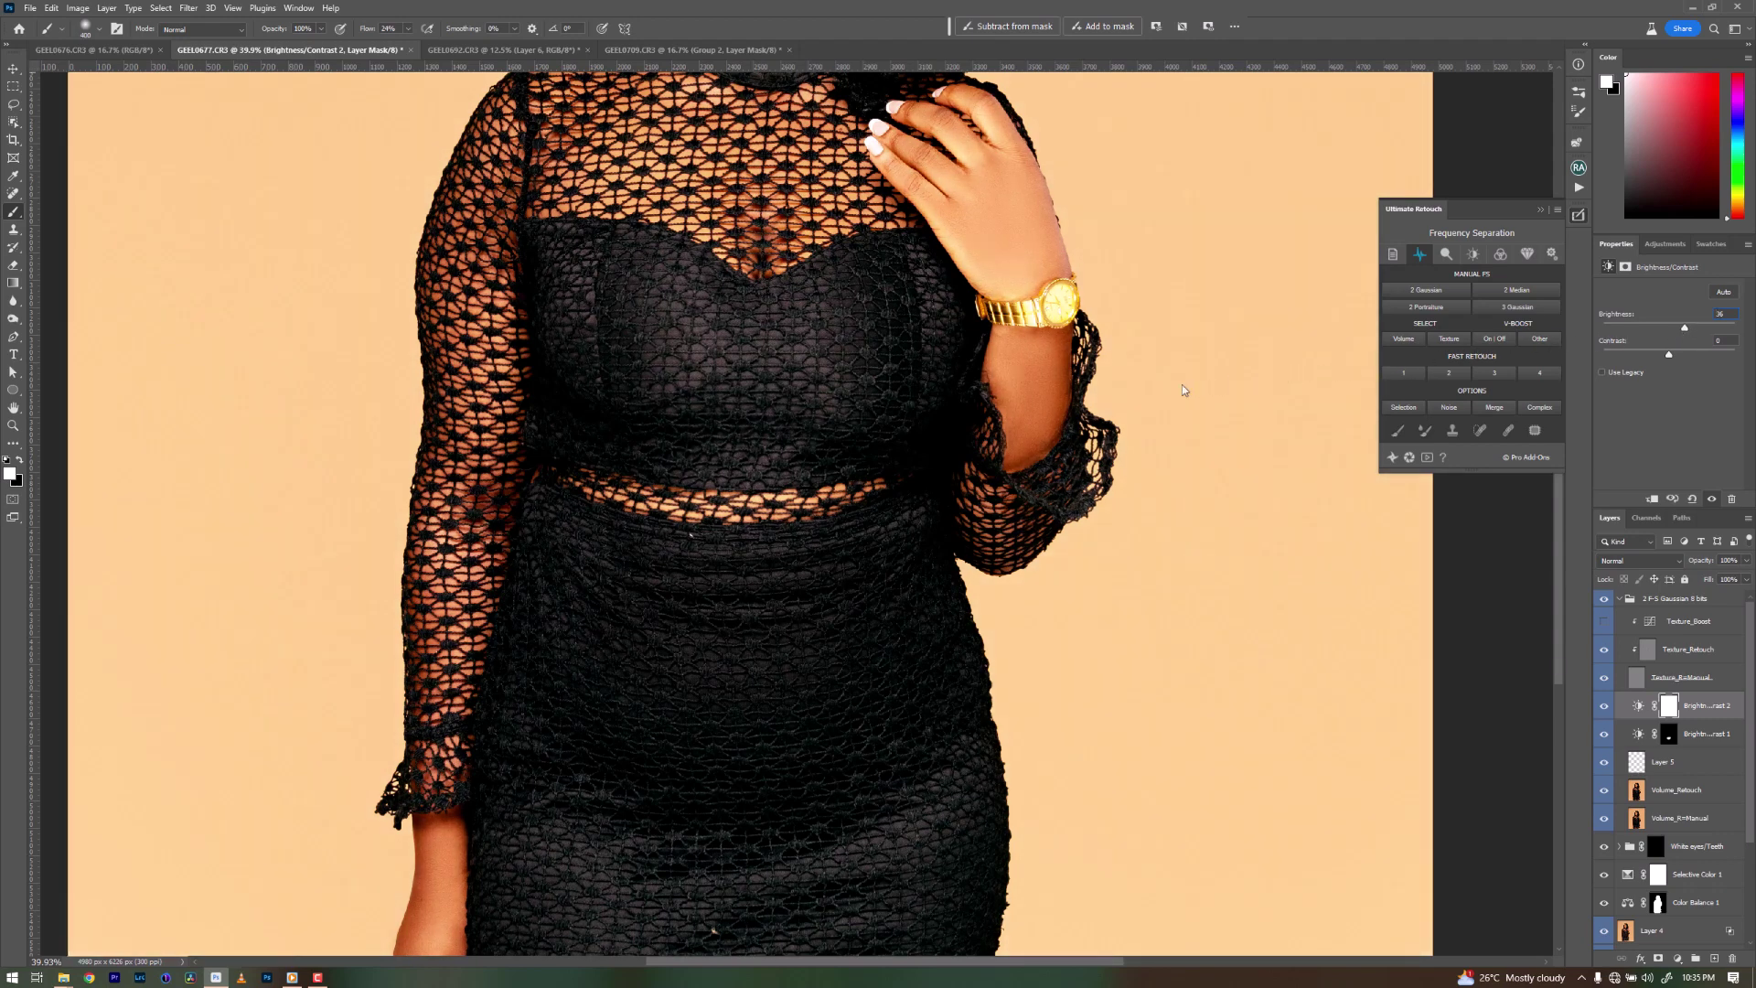
key("ctrl+i")
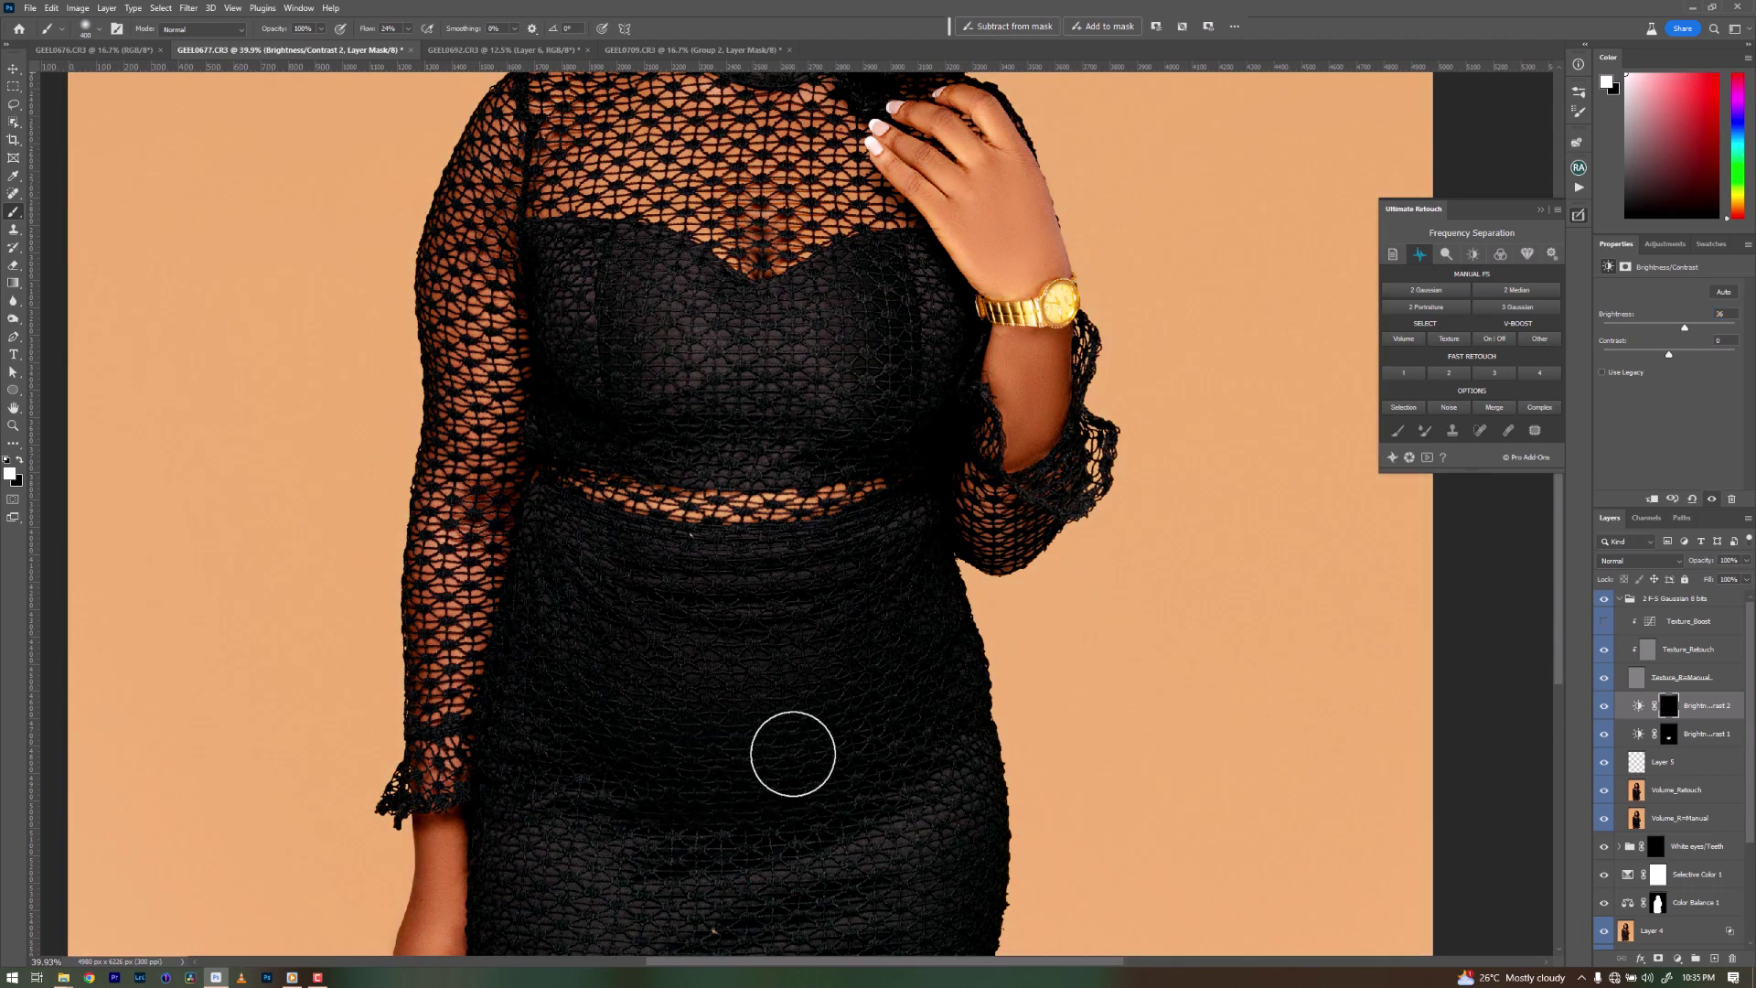
mouse_move(793, 753)
left_mouse_down()
mouse_move(722, 801)
mouse_move(611, 765)
mouse_move(790, 779)
mouse_move(667, 812)
mouse_move(596, 781)
mouse_move(595, 750)
mouse_move(805, 783)
mouse_move(852, 729)
mouse_move(673, 817)
mouse_move(578, 718)
mouse_move(705, 809)
mouse_move(772, 807)
mouse_move(623, 815)
mouse_move(851, 778)
mouse_move(713, 799)
left_mouse_up()
left_click(1619, 600)
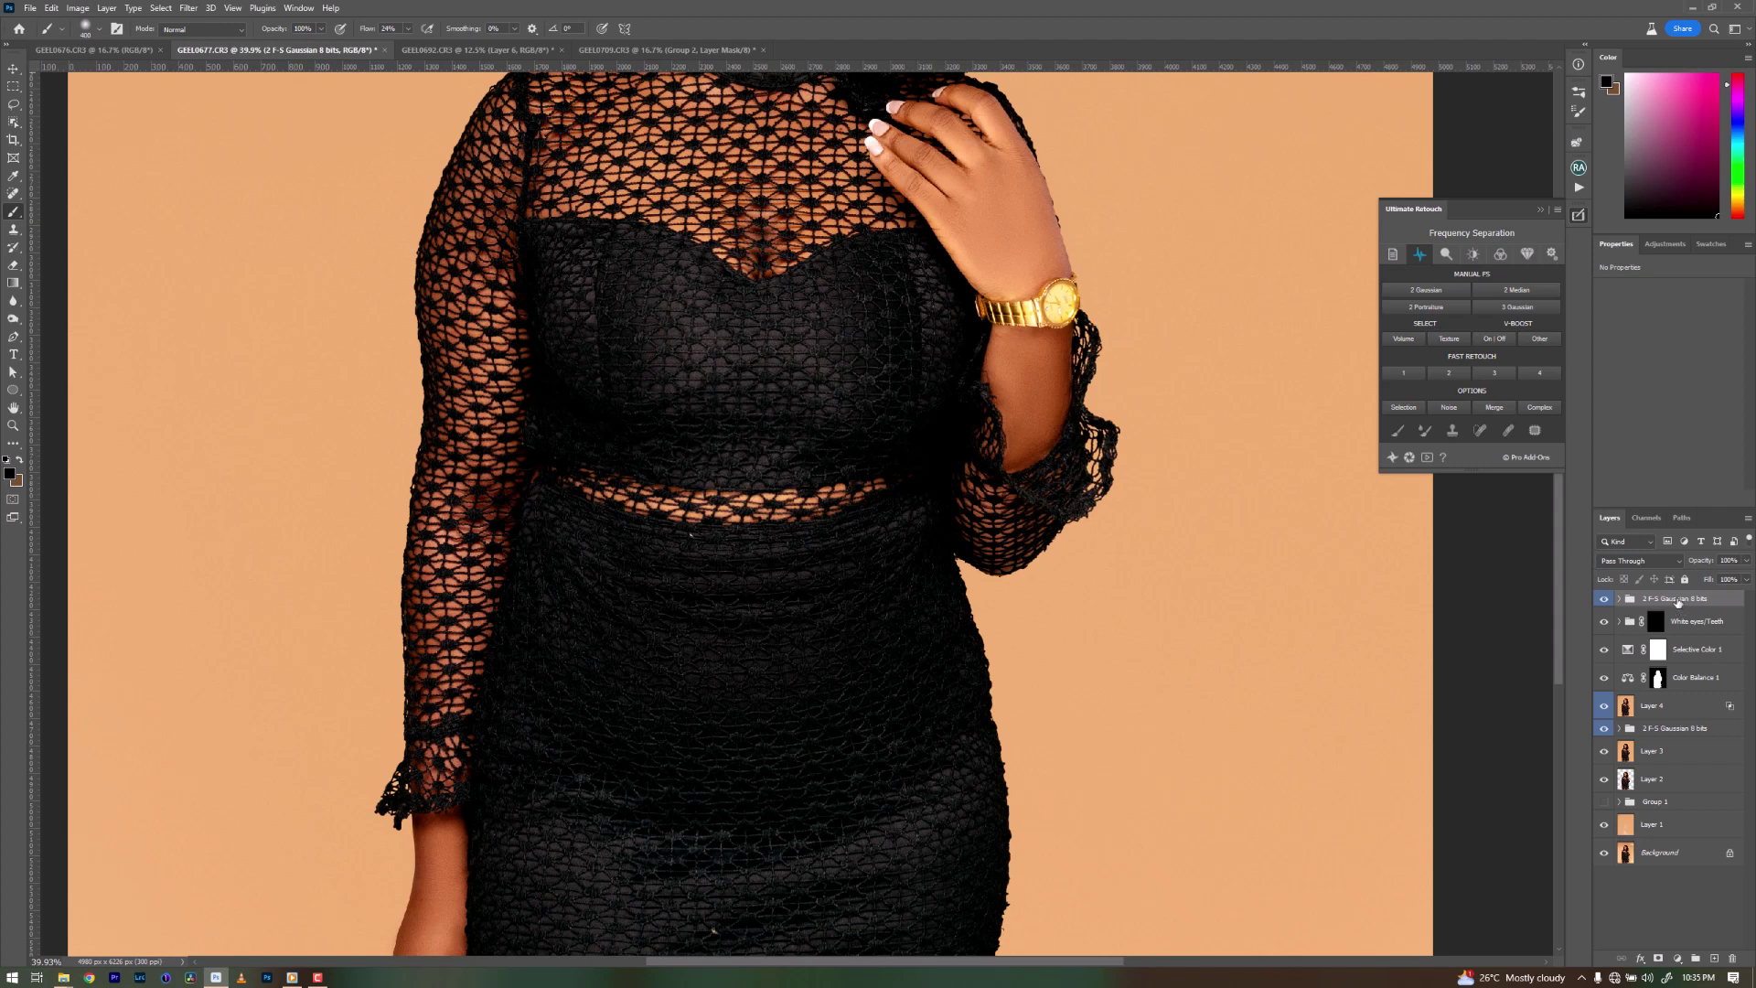
Delete the top 2 F-S Gaussian 8 bits group and add a Levels 1 layer with the black point raised.
left_click_drag(1678, 602, 1729, 957)
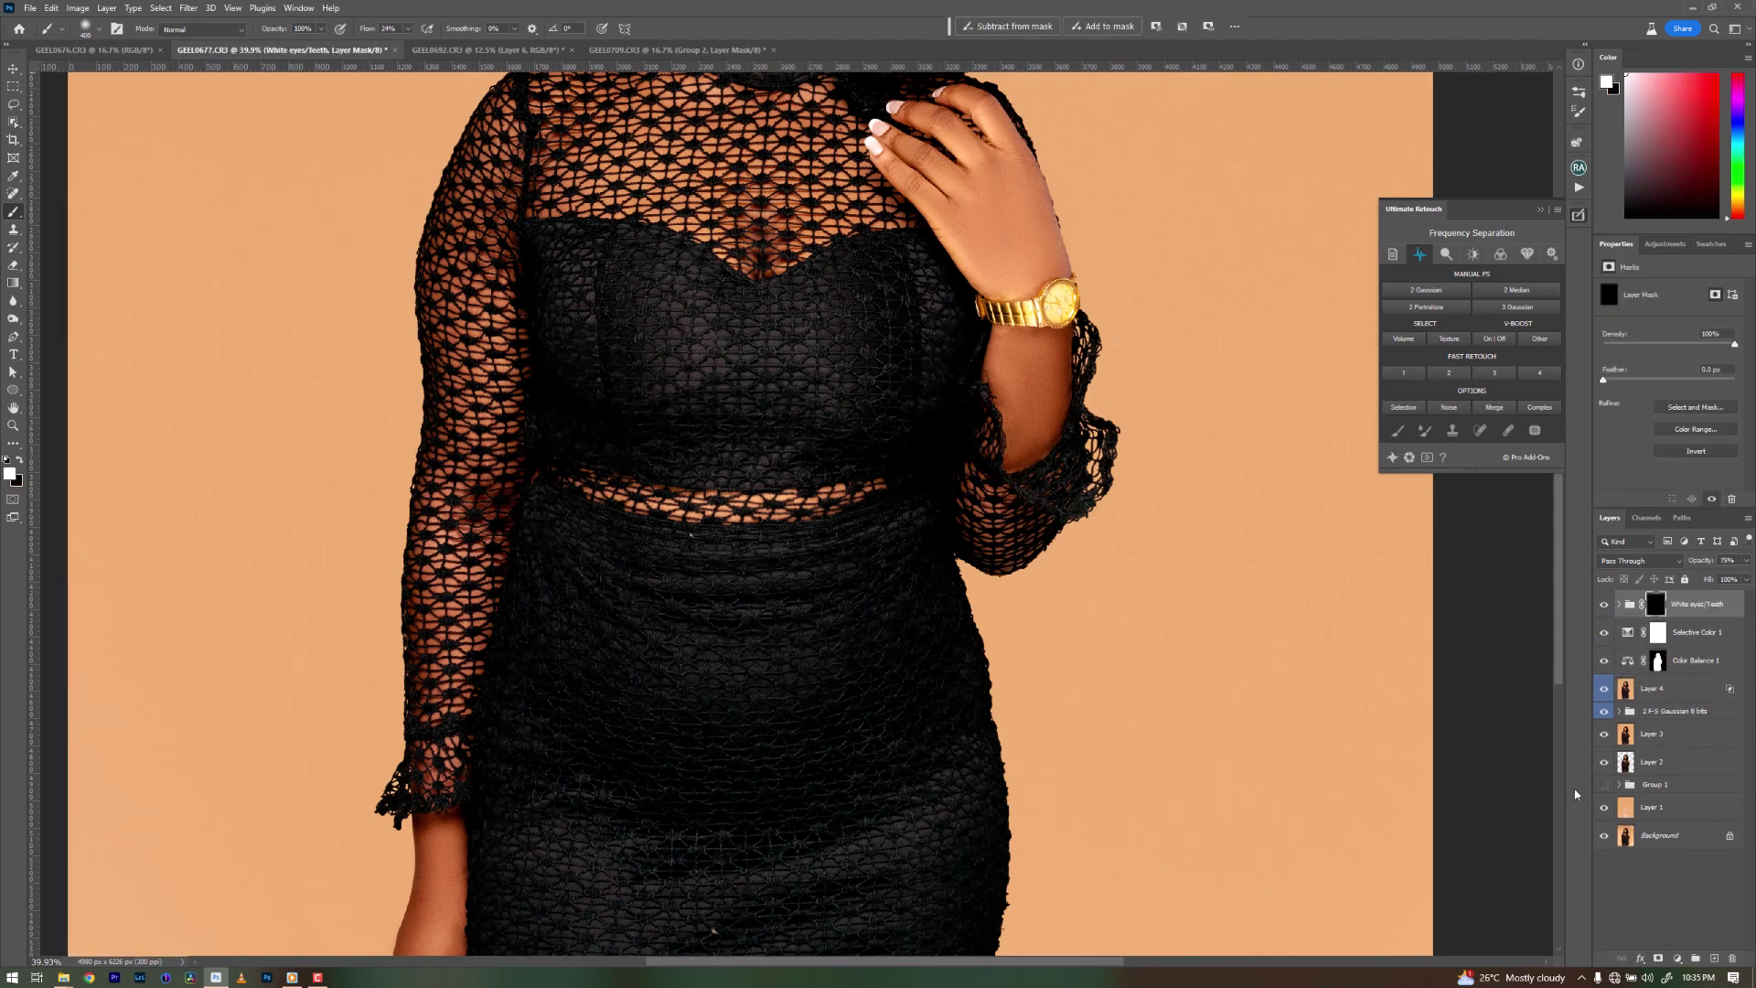
left_click(1678, 959)
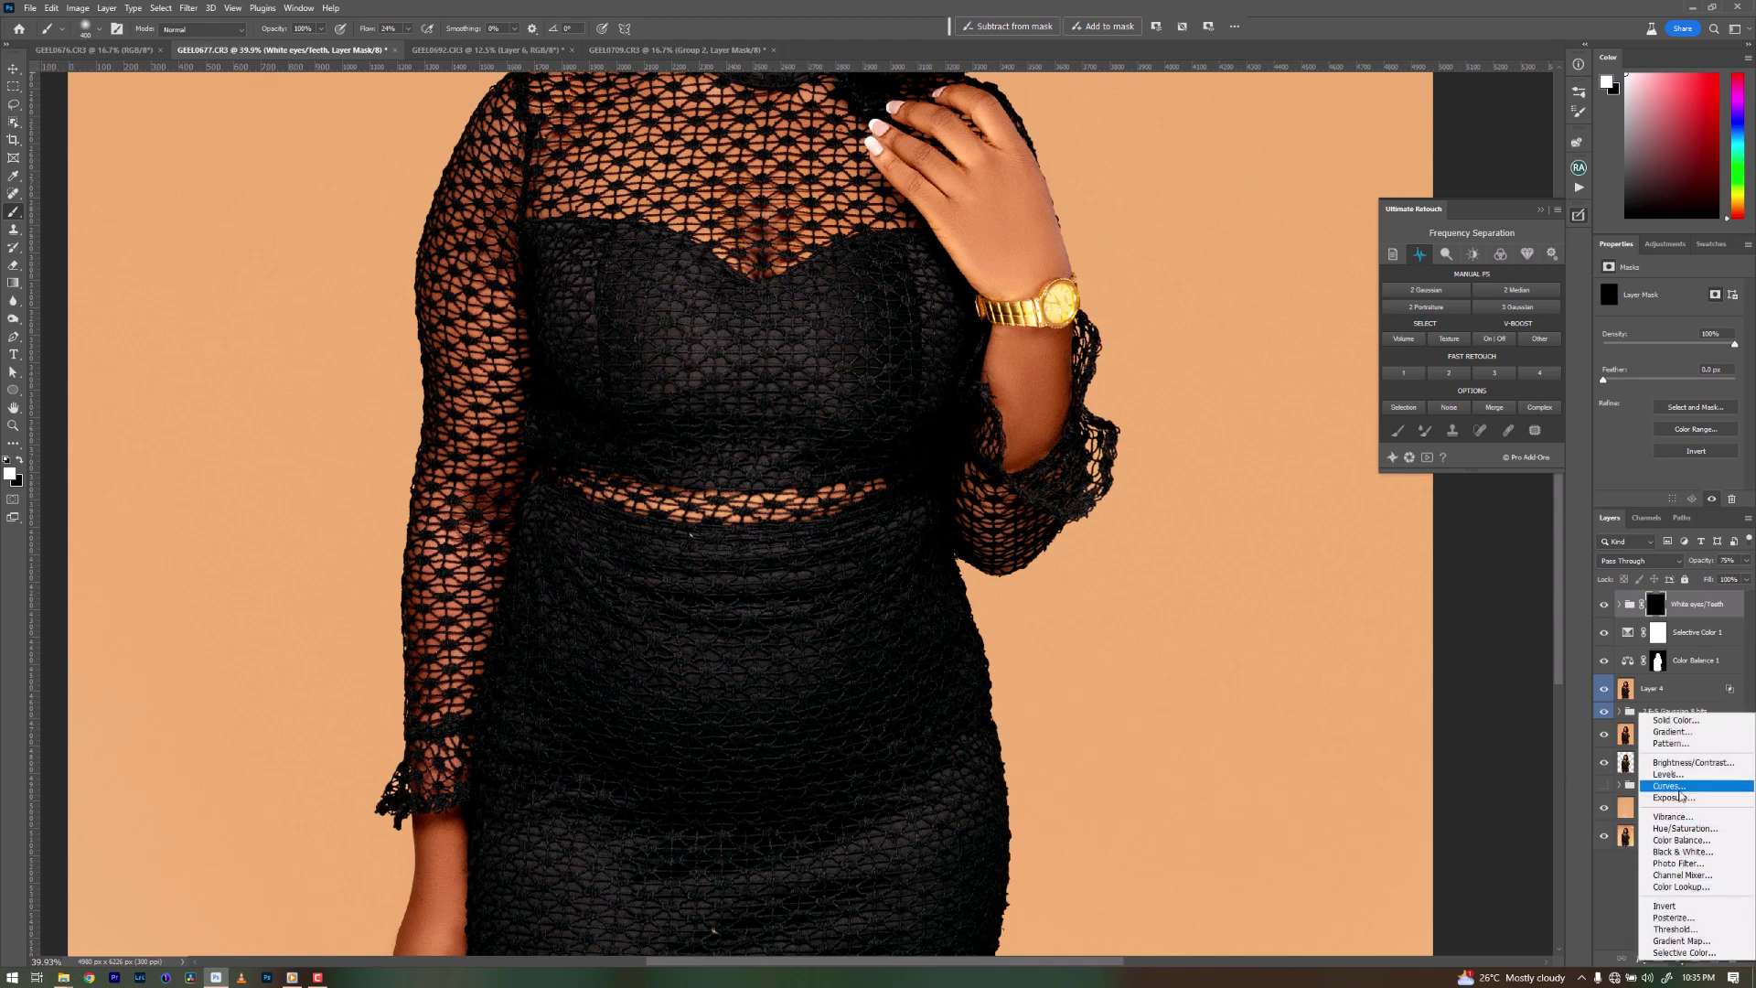
left_click(1668, 774)
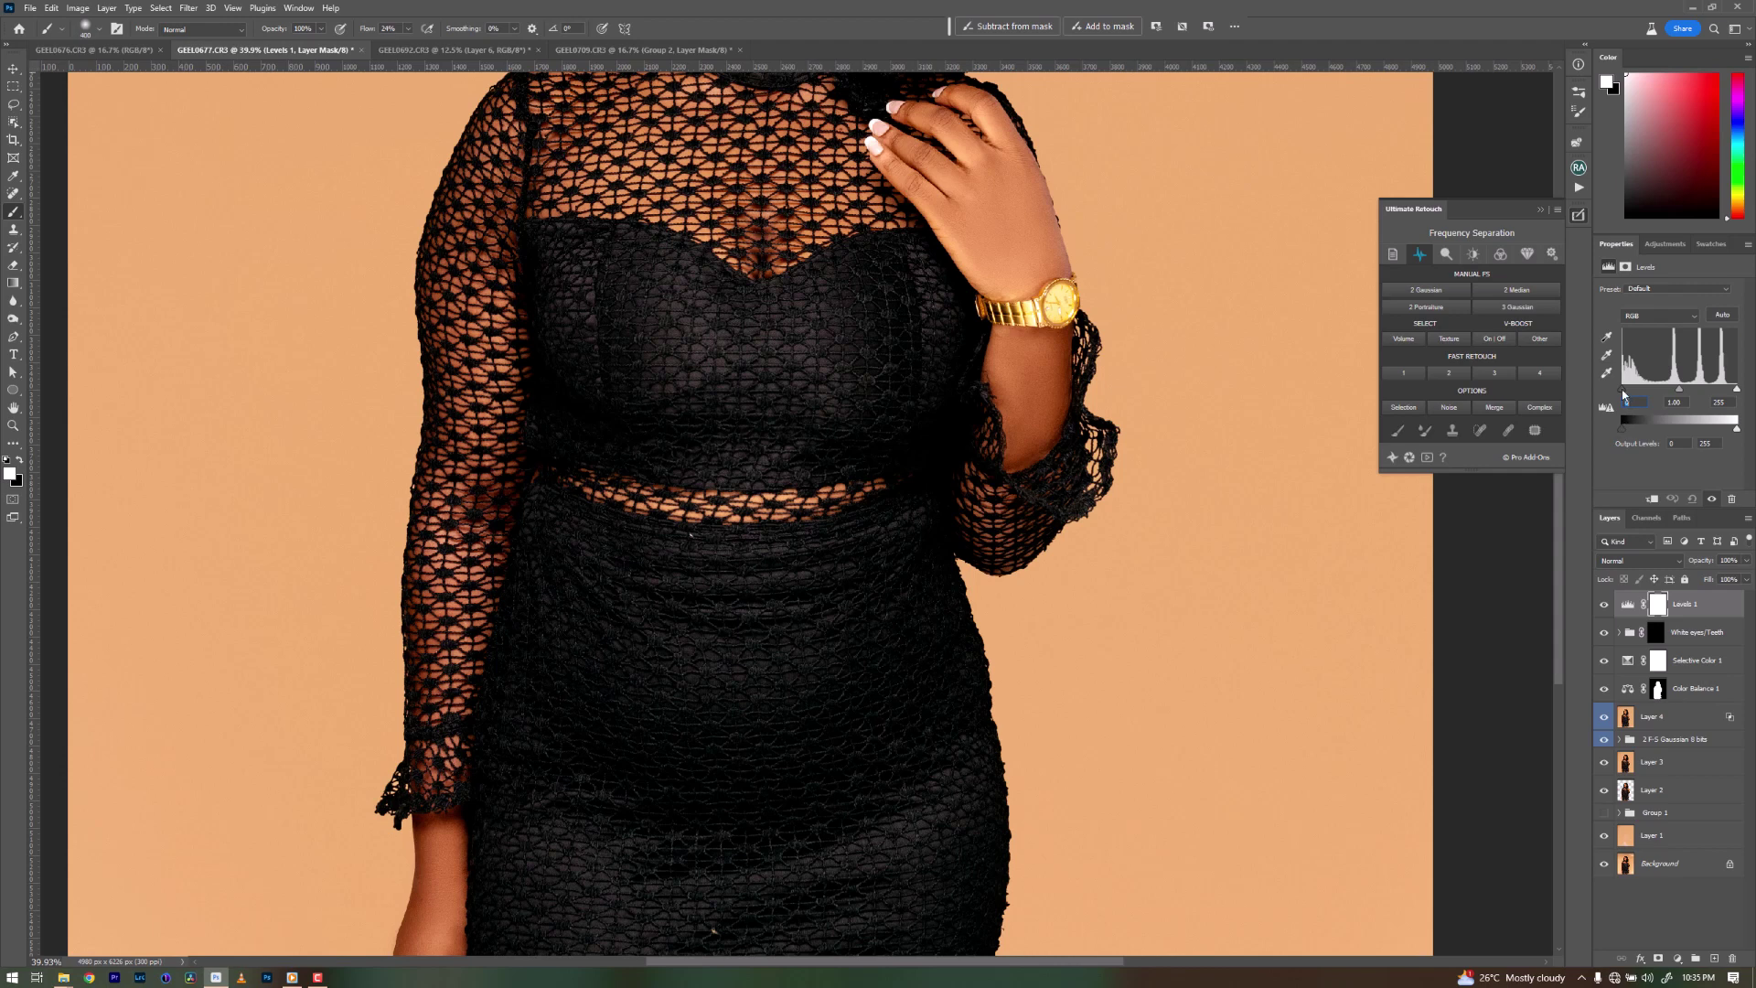
left_click_drag(1623, 393, 1633, 395)
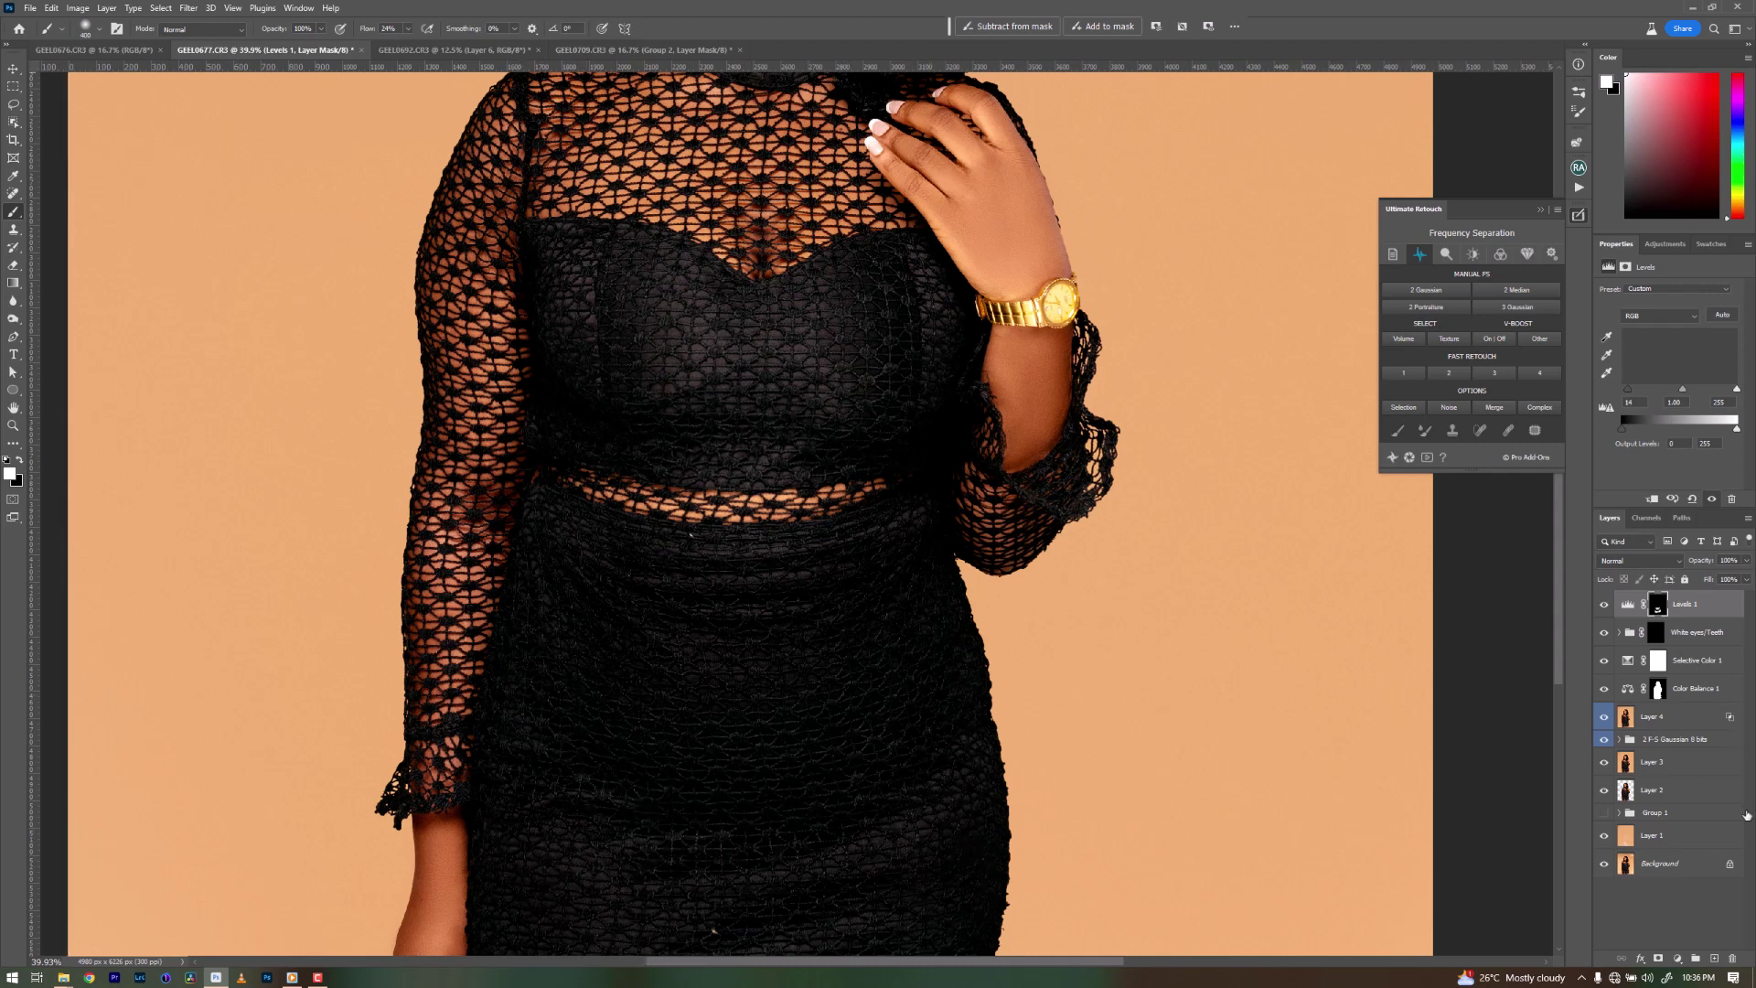
left_click(1682, 964)
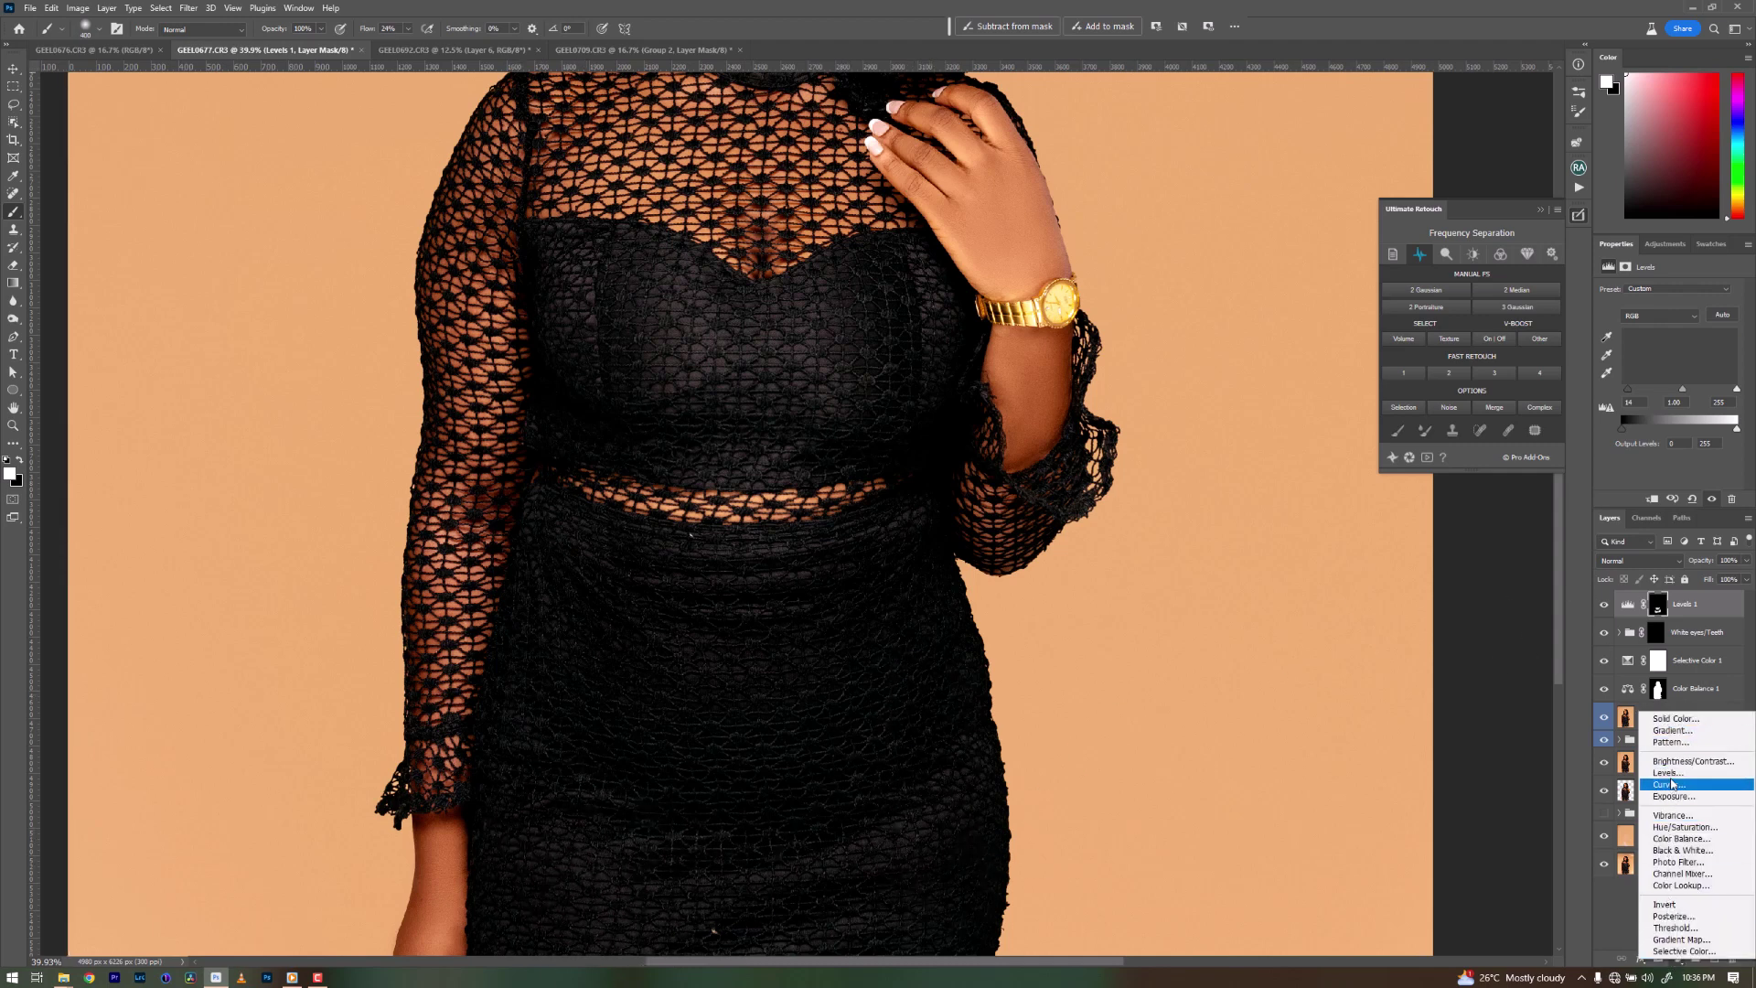
Add Levels 2 with white input at 226 and an inverted mask, then group both Levels layers into Group 2.
left_click(1670, 776)
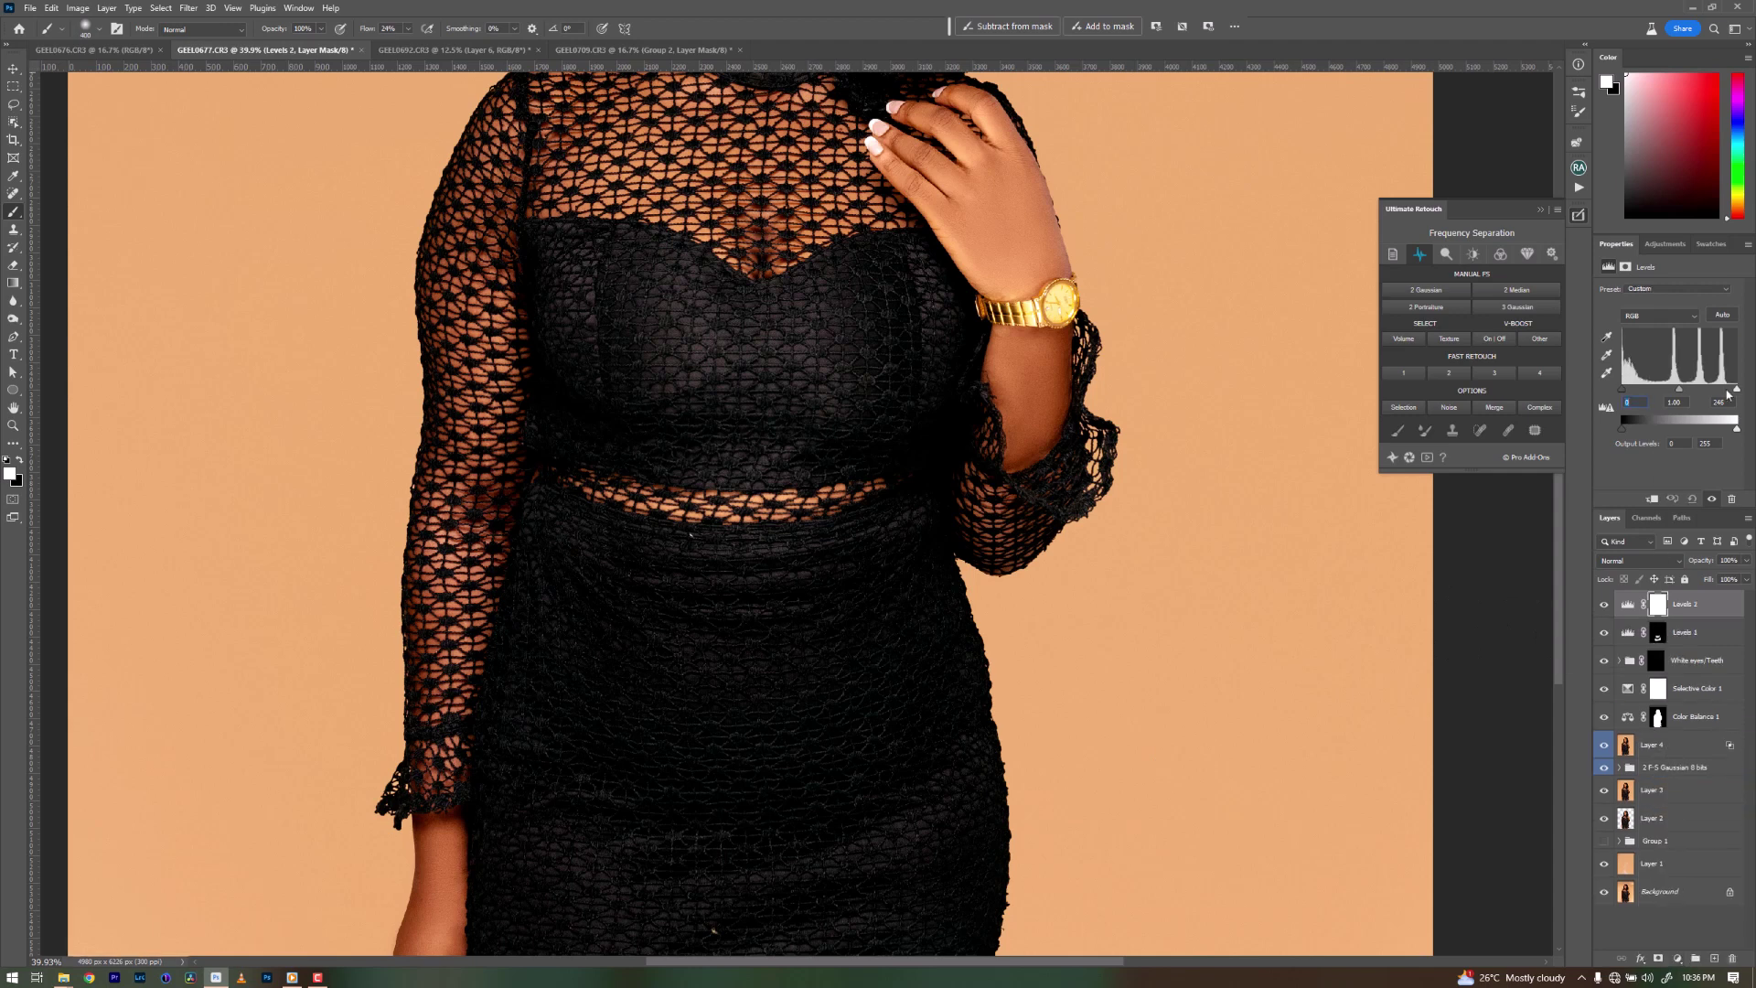
left_click_drag(1729, 394, 1720, 392)
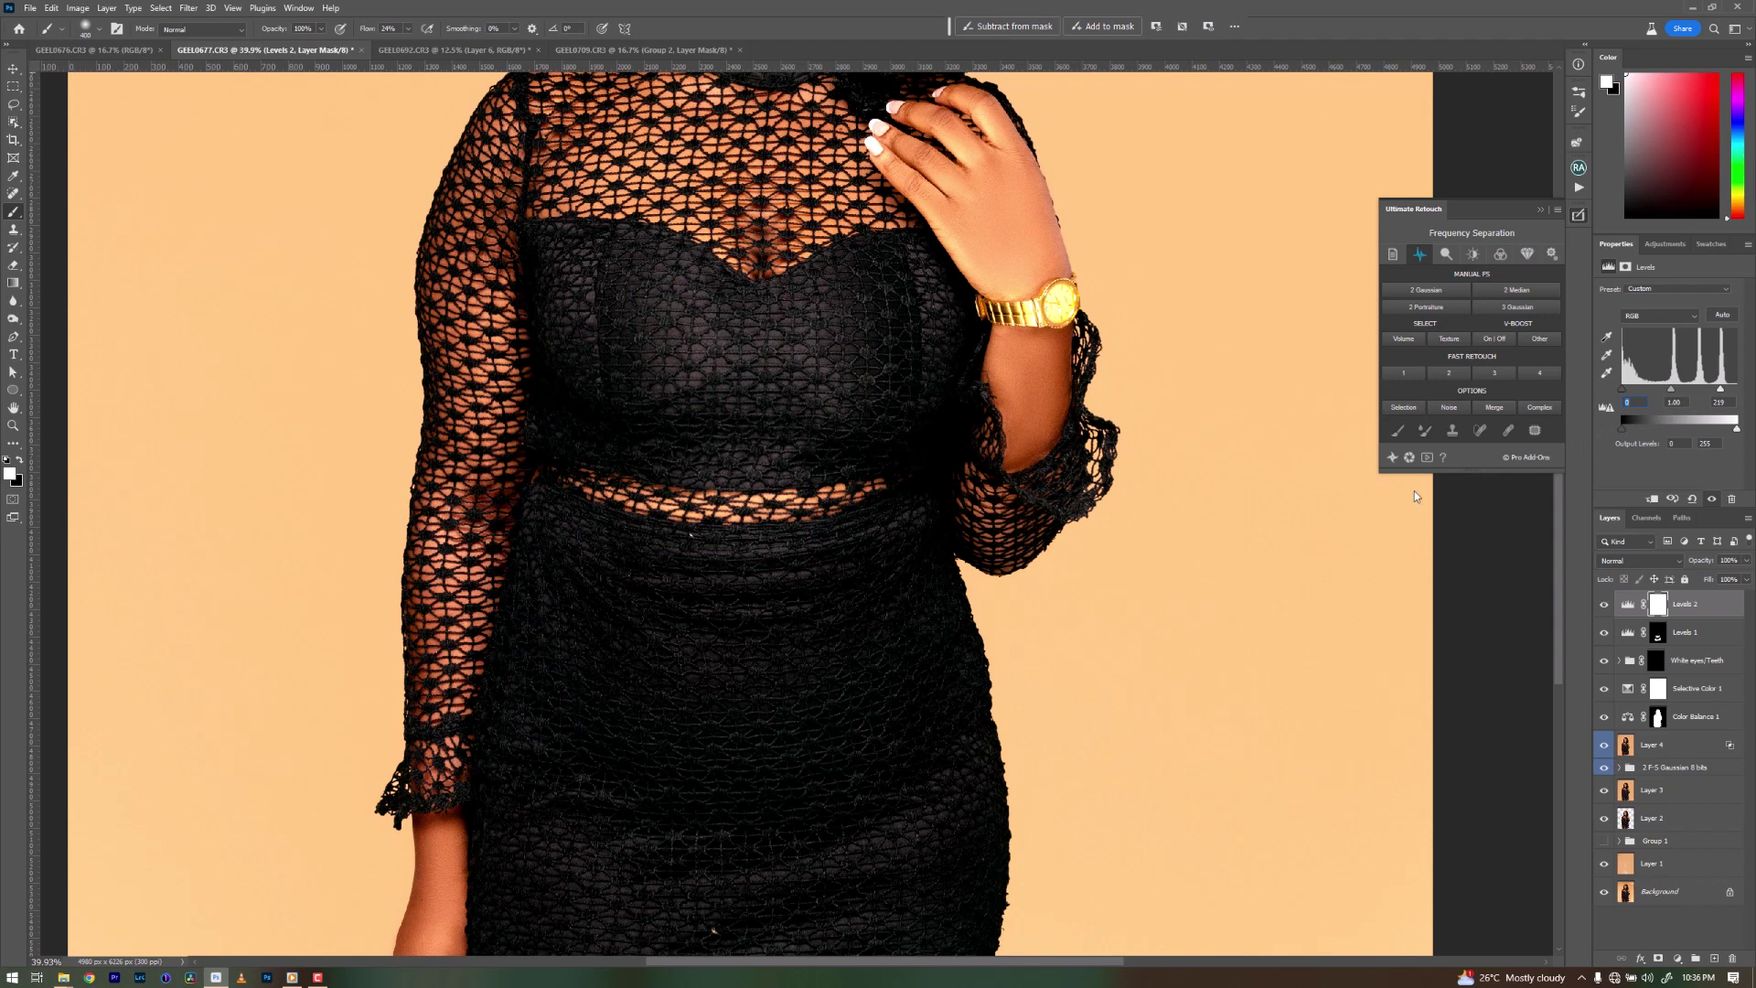
key("ctrl+i")
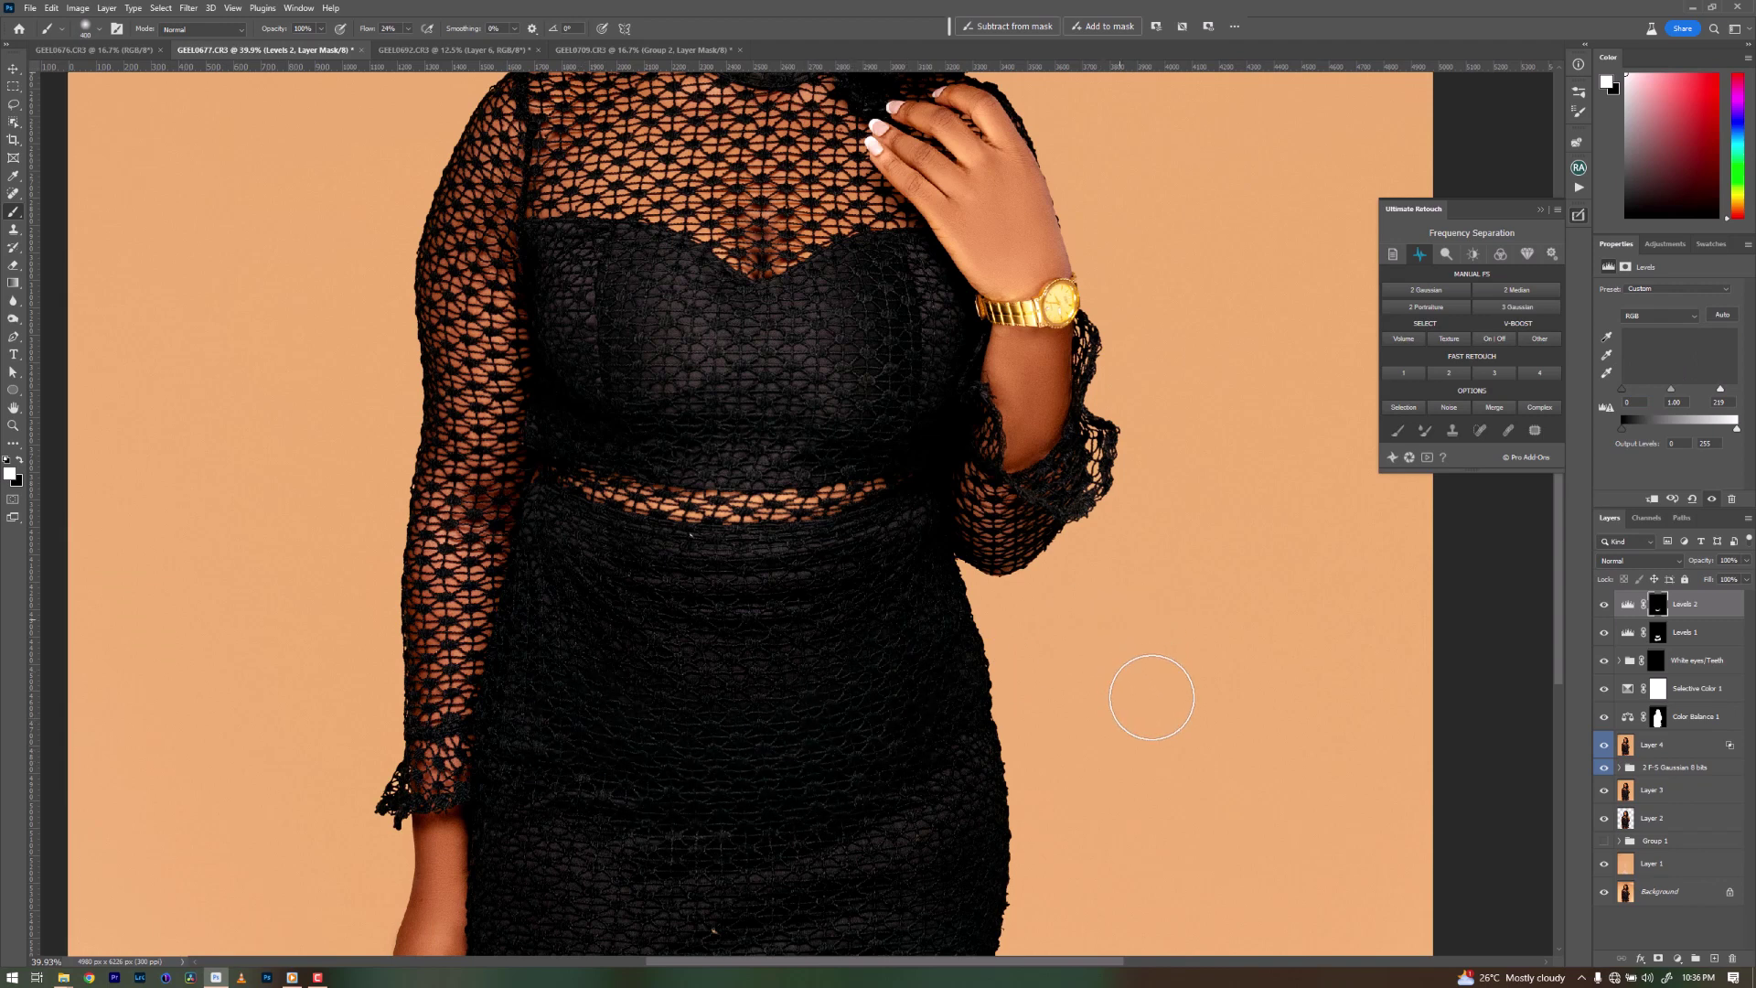
left_click(1698, 634, "shift")
key("ctrl+g")
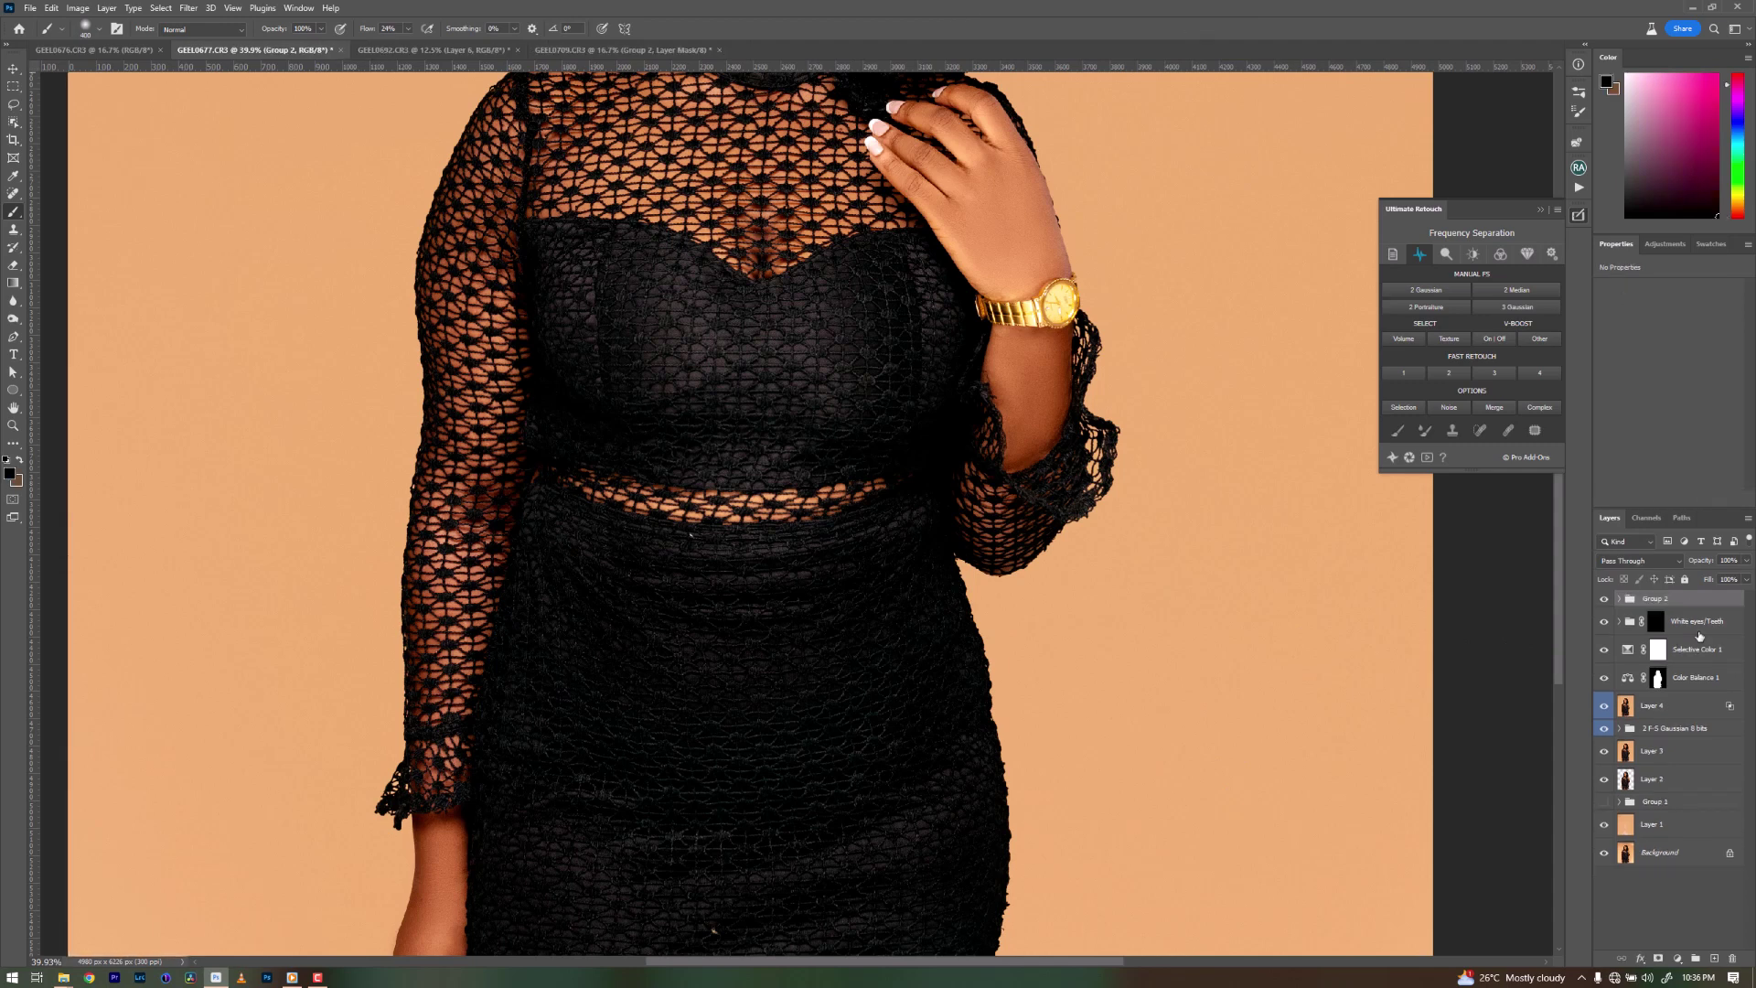
key("ctrl+f")
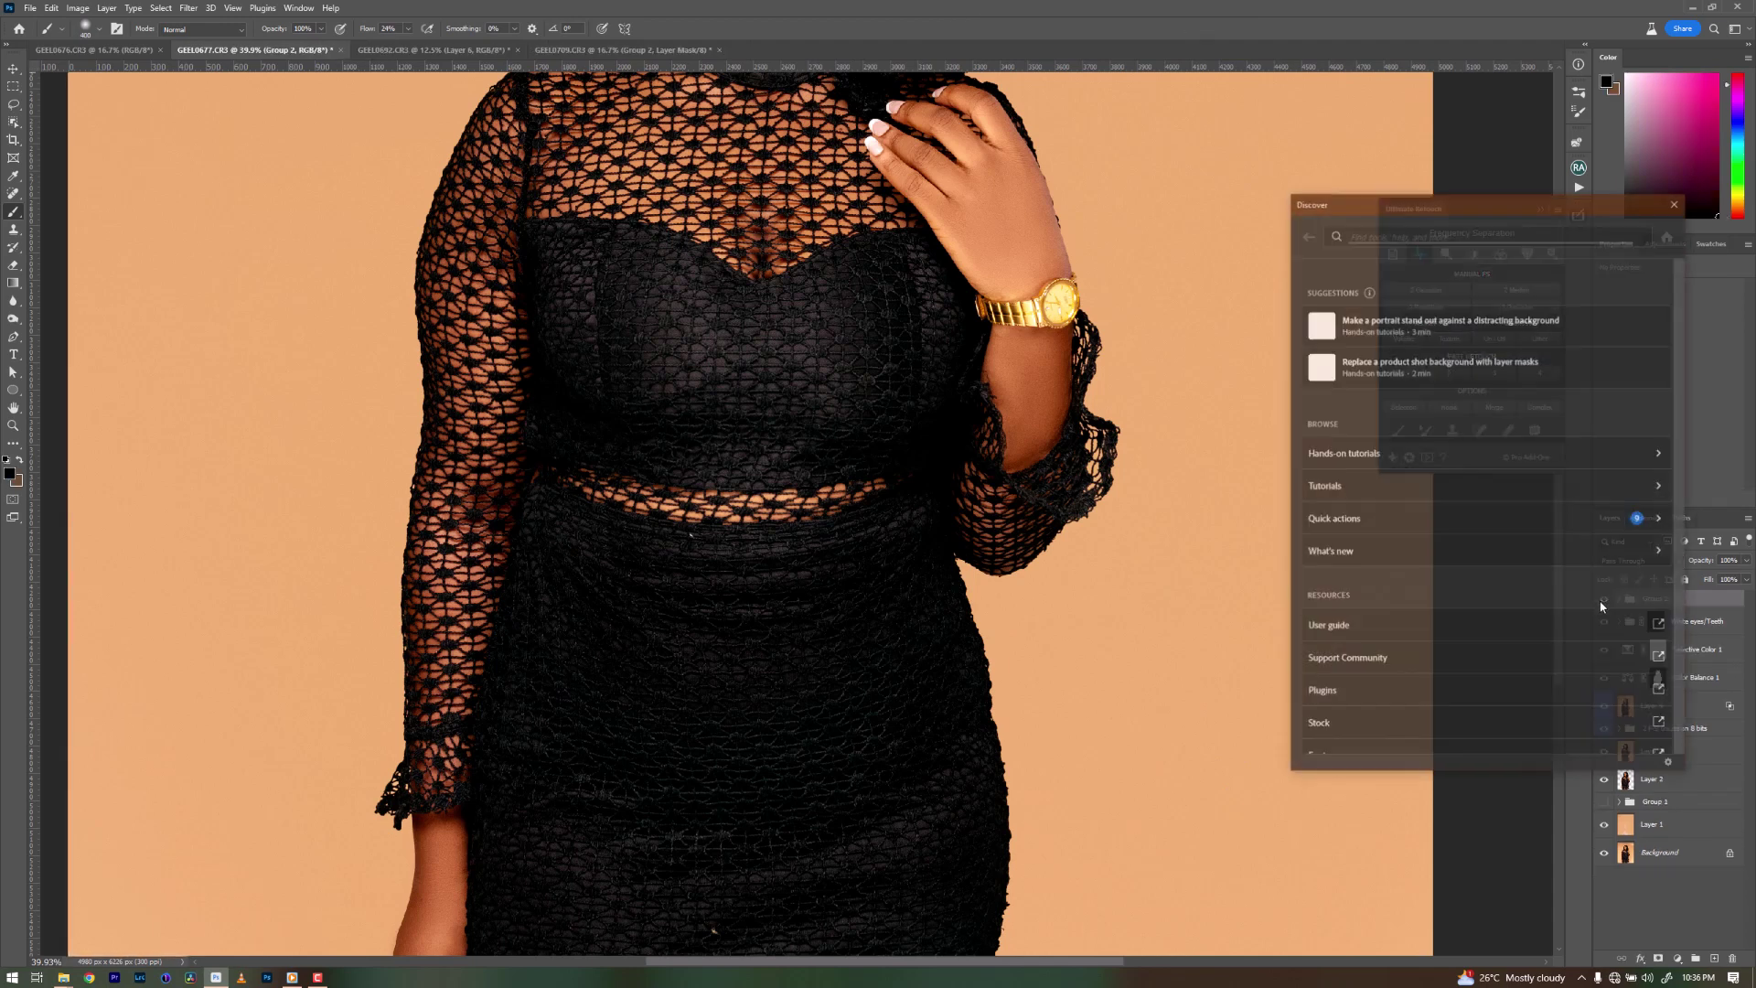
left_click(1676, 203)
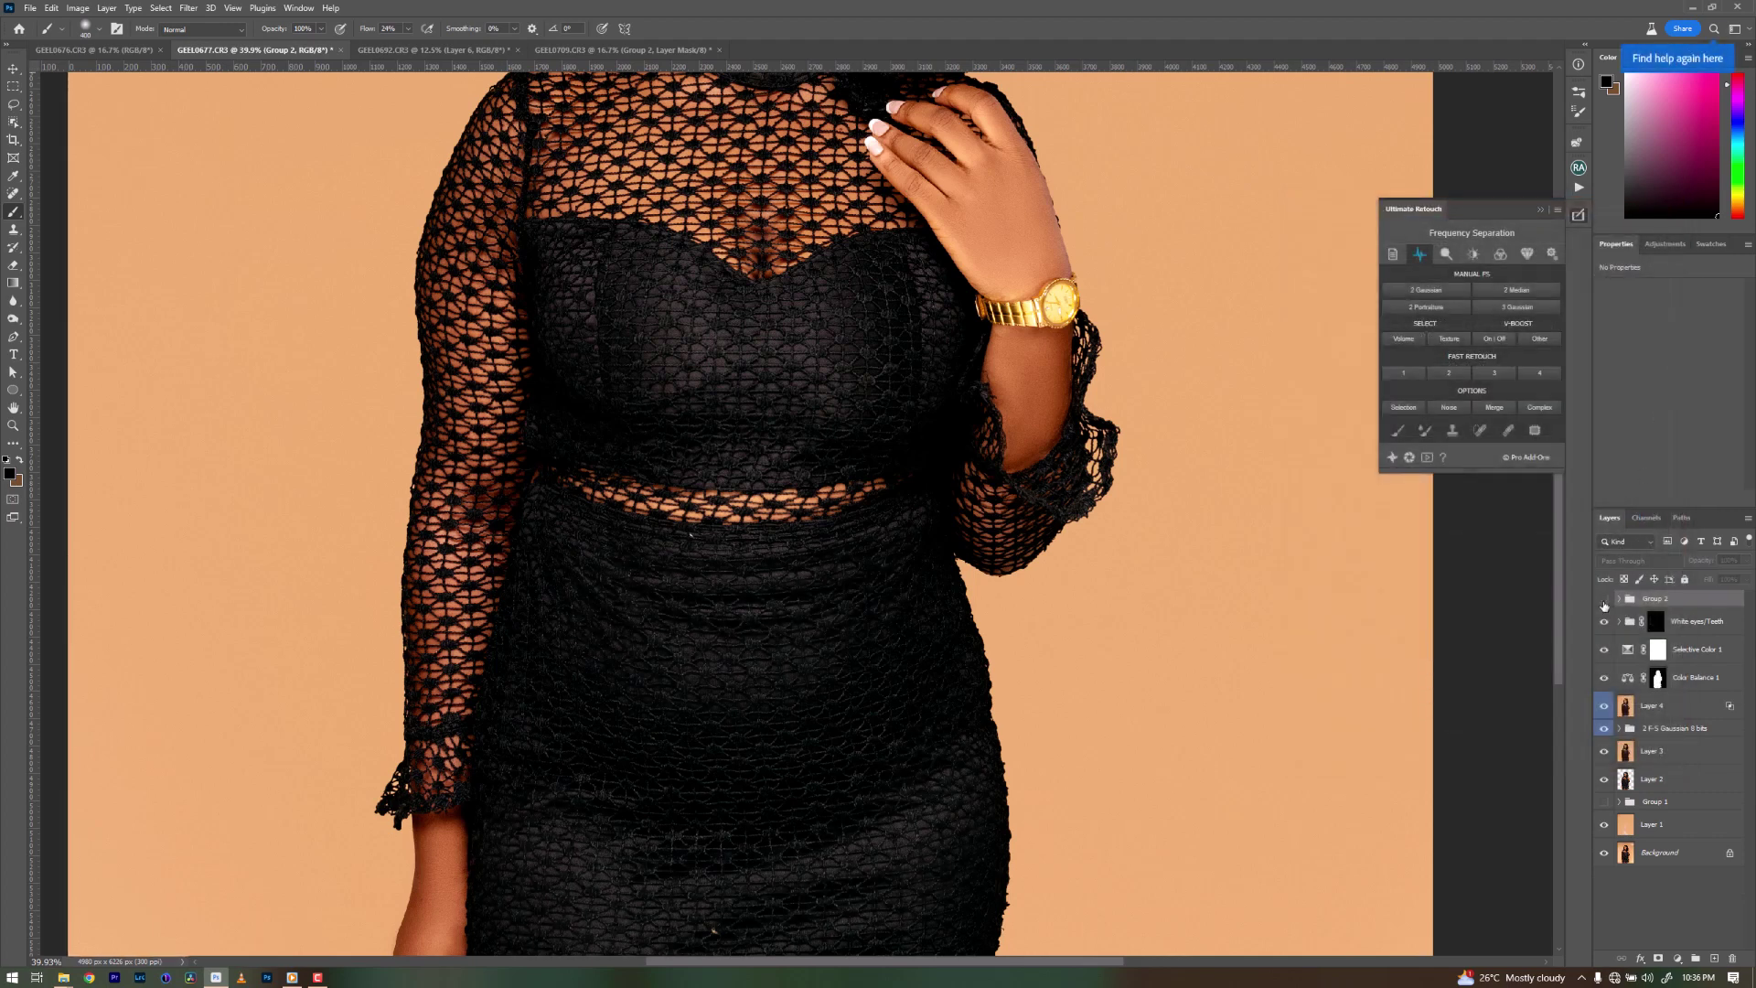
left_click(1604, 599)
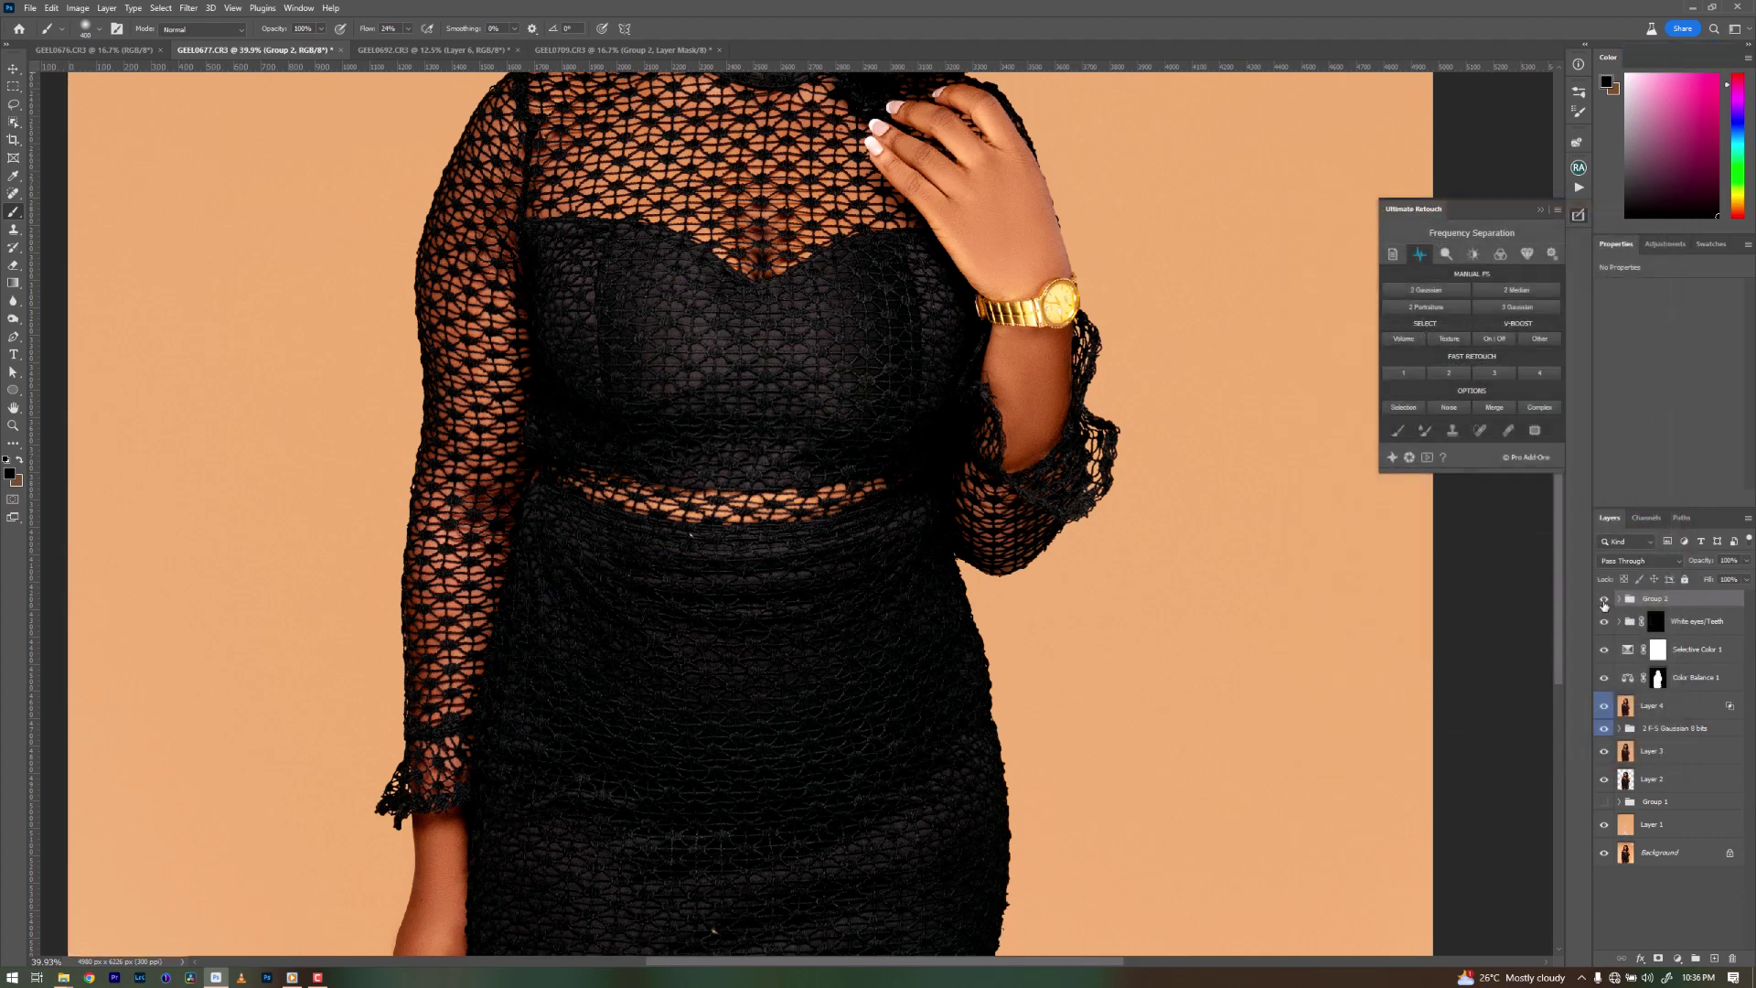
left_click(1603, 599)
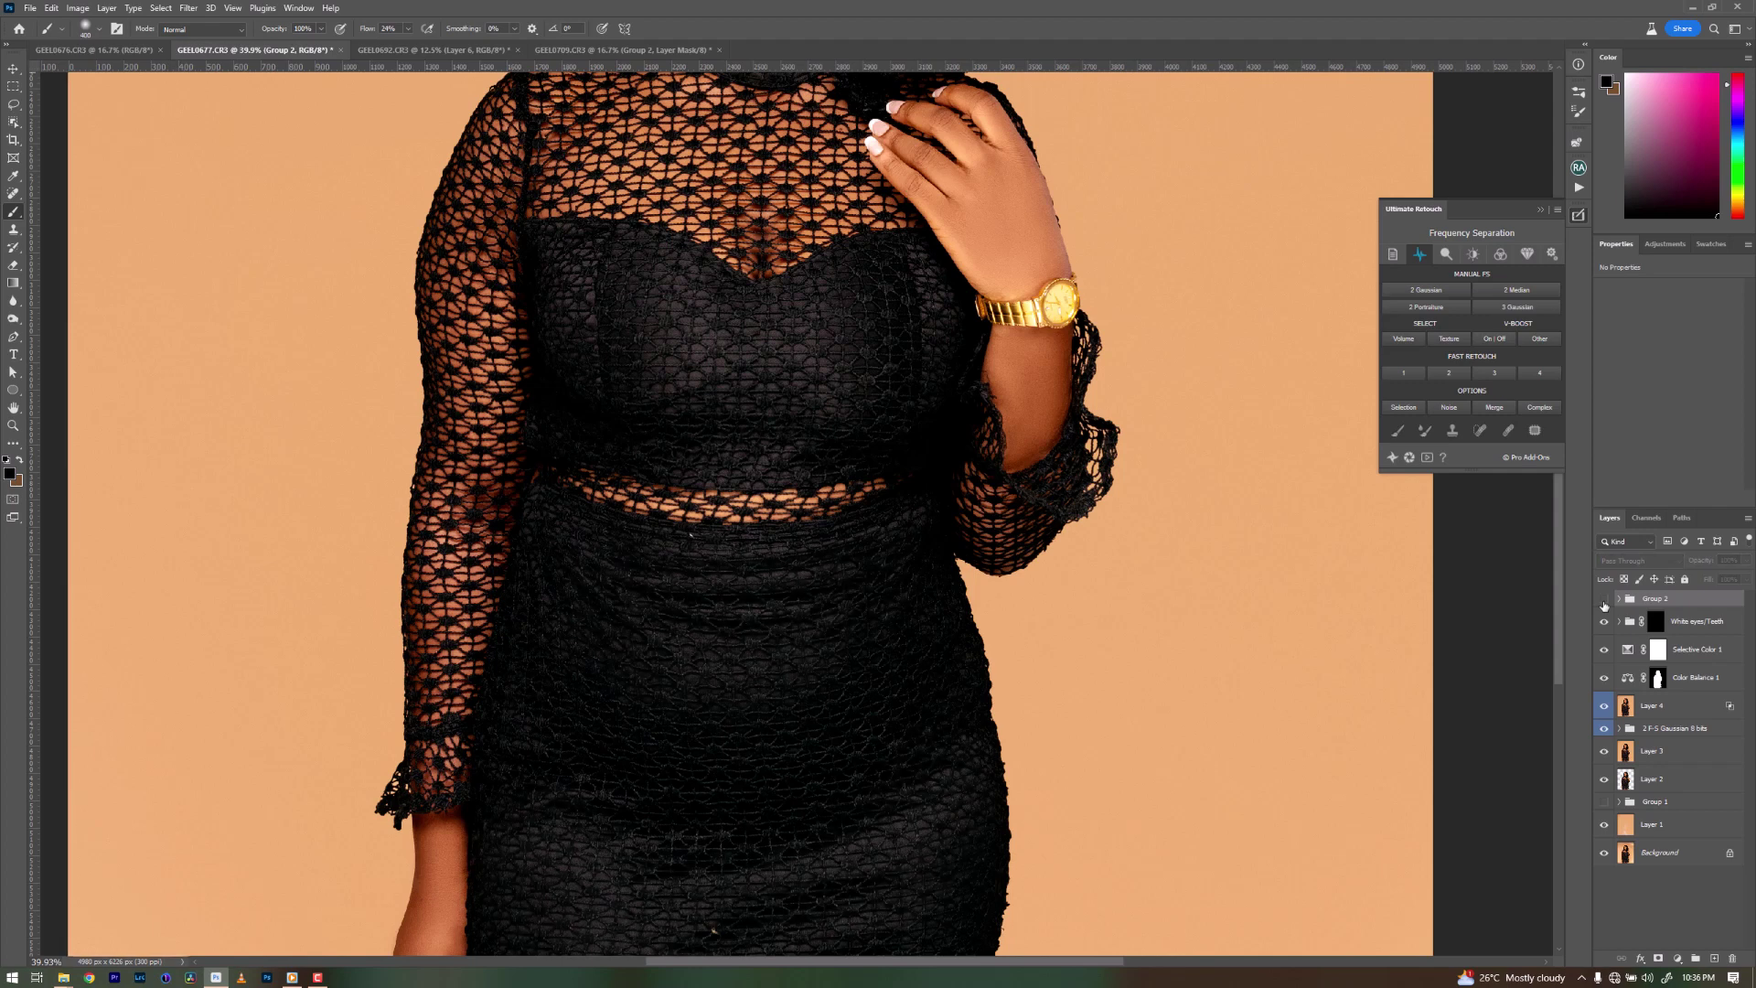
left_click(1604, 600)
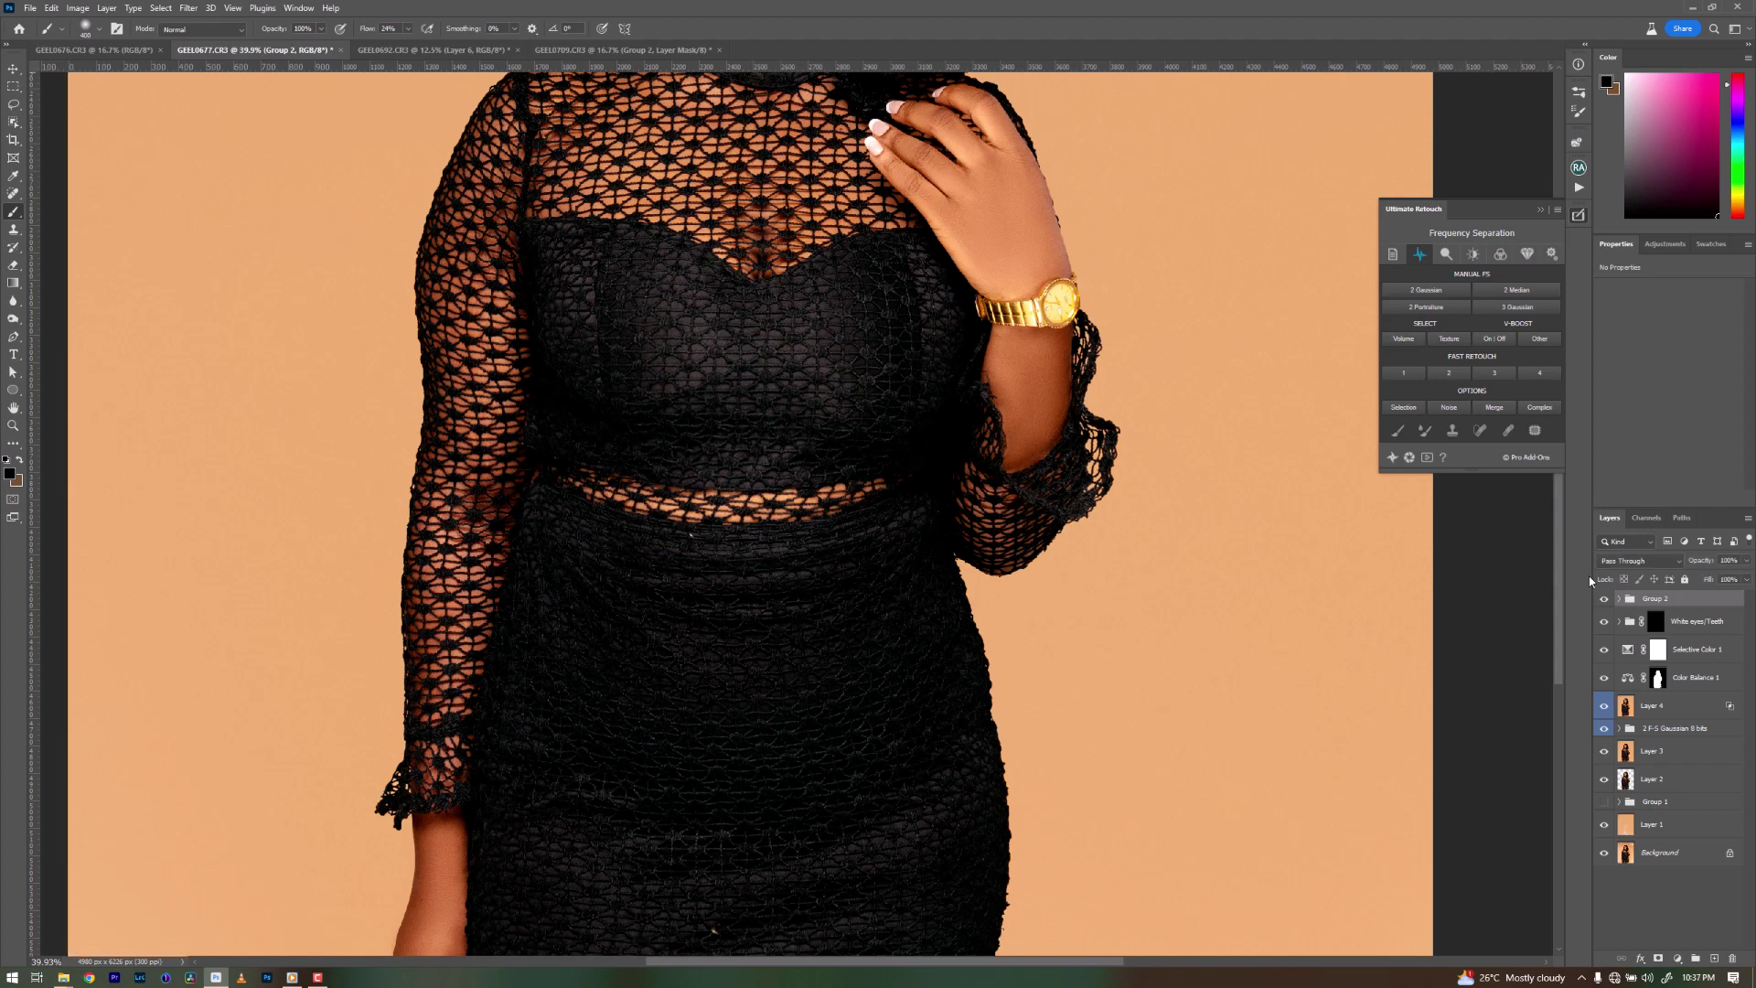